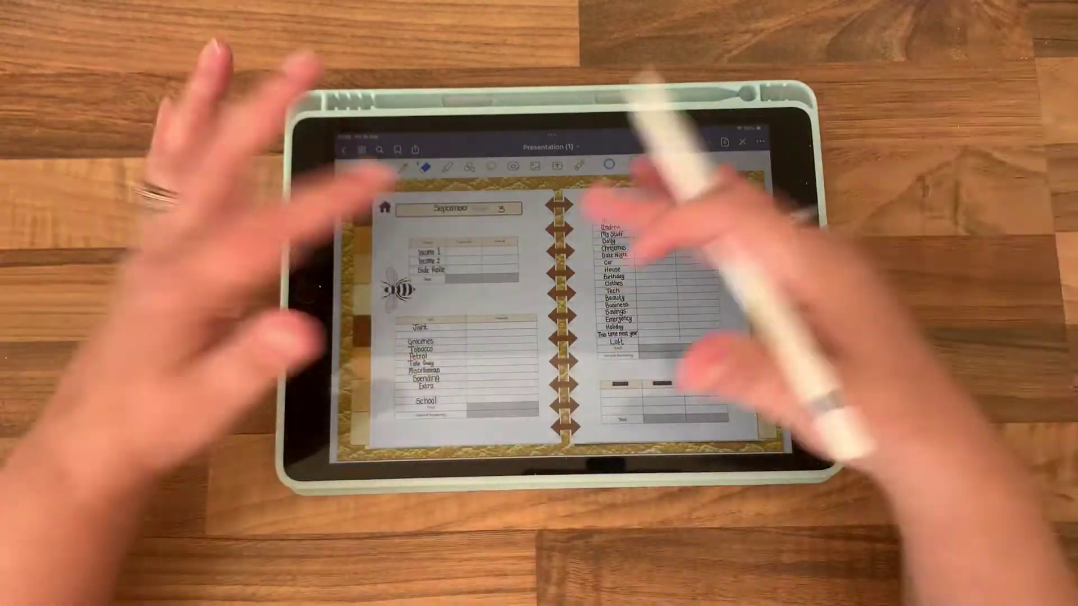
scroll(404, 269, up, 5)
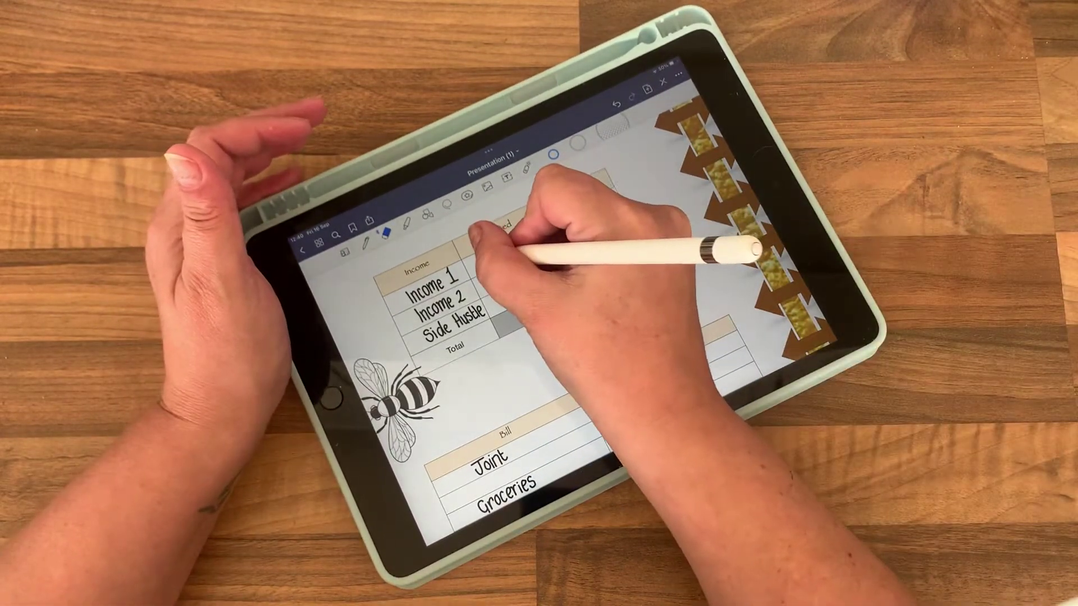
- Switch from the eraser back to the pen for writing ink
click(365, 243)
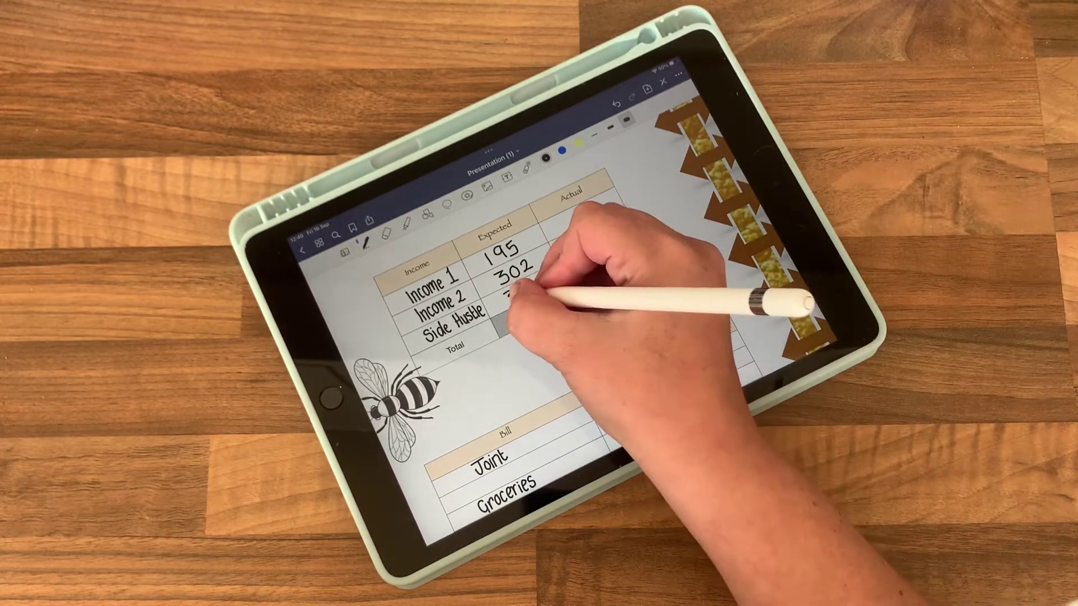
- Finish handwriting 300 as the Side Hustle expected income
drag(529, 291, 537, 292)
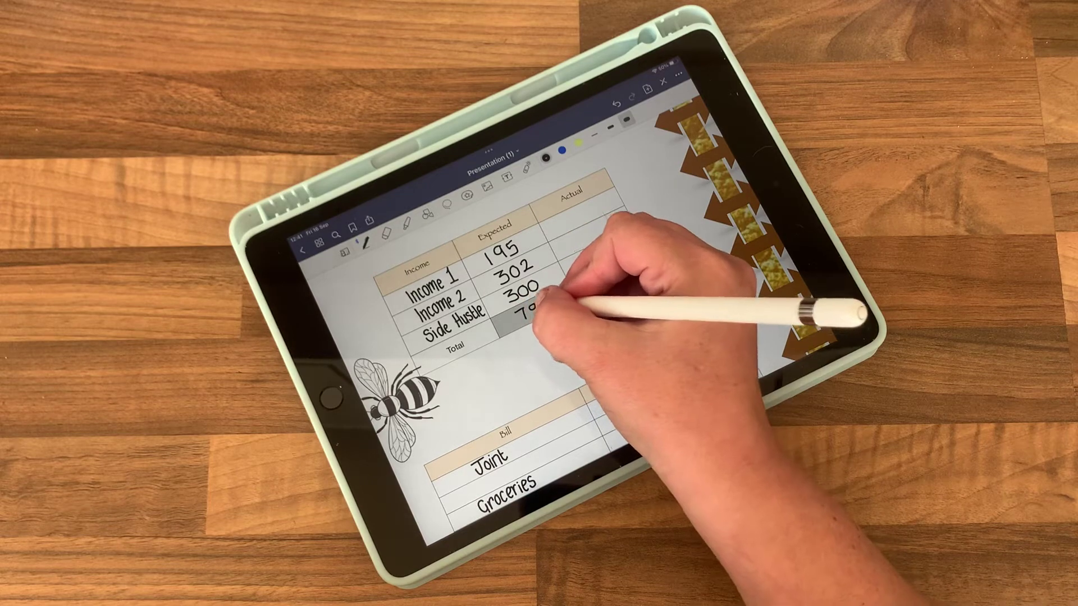
drag(539, 312, 547, 313)
scroll(547, 421, down, 5)
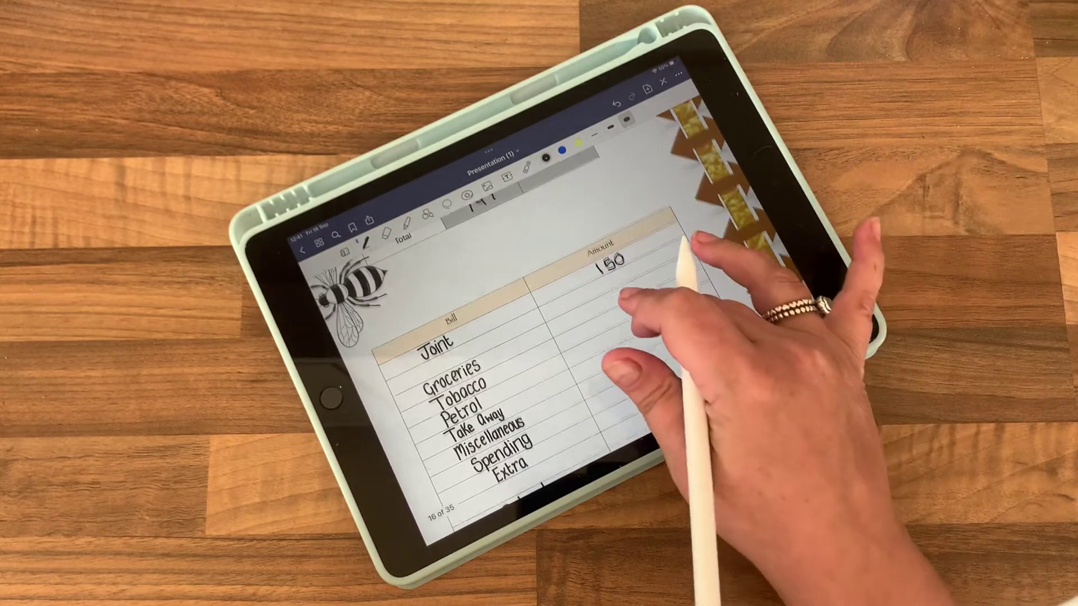
drag(640, 378, 649, 324)
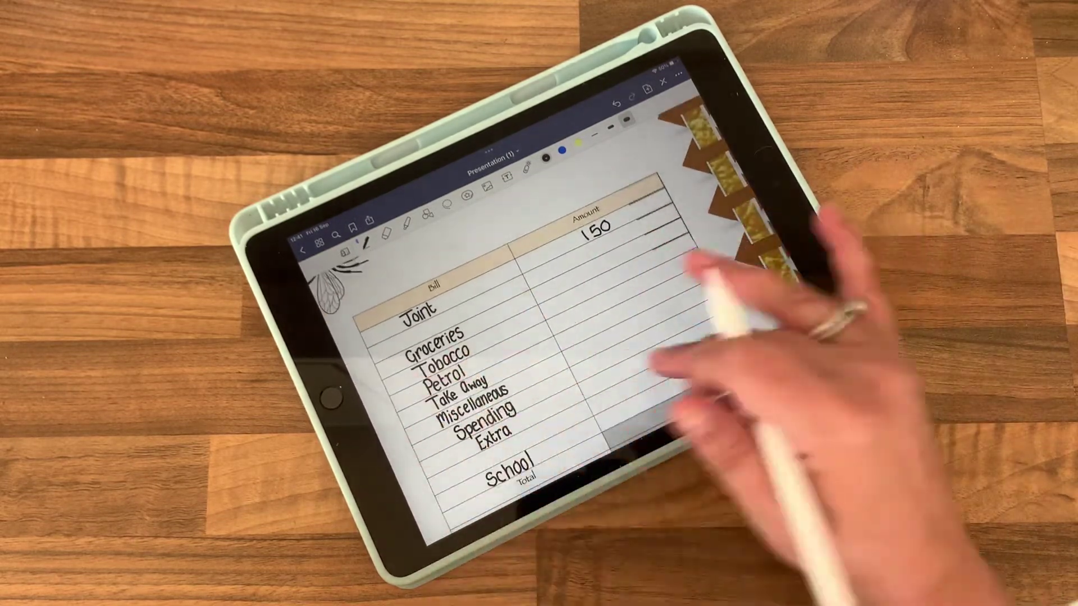
drag(657, 362, 656, 337)
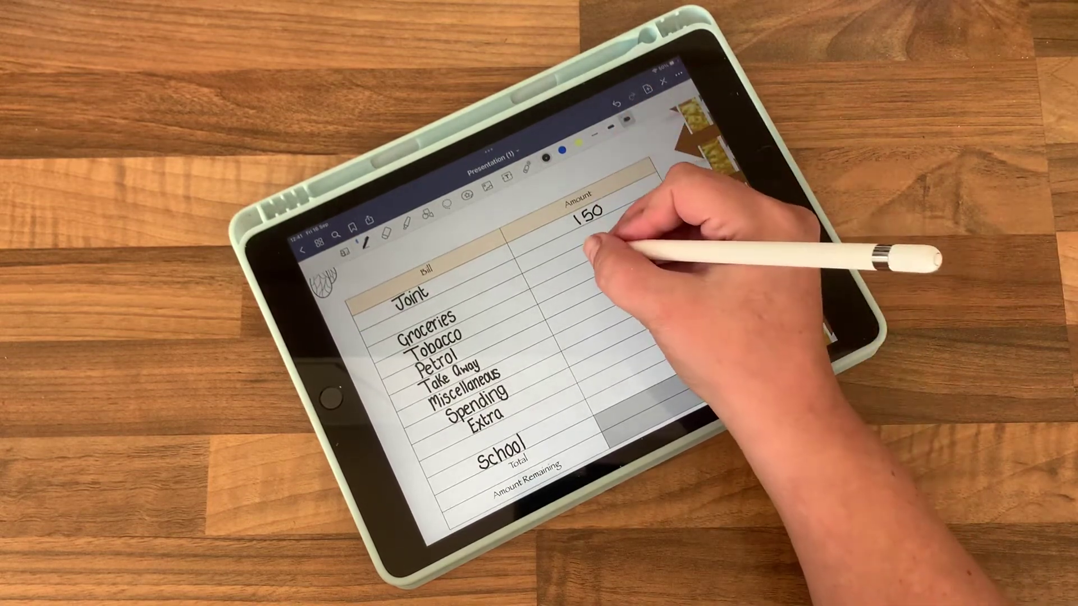
- Handwrite bill amounts 100, 100, 20 and 10 in the Amount column
drag(608, 245, 613, 252)
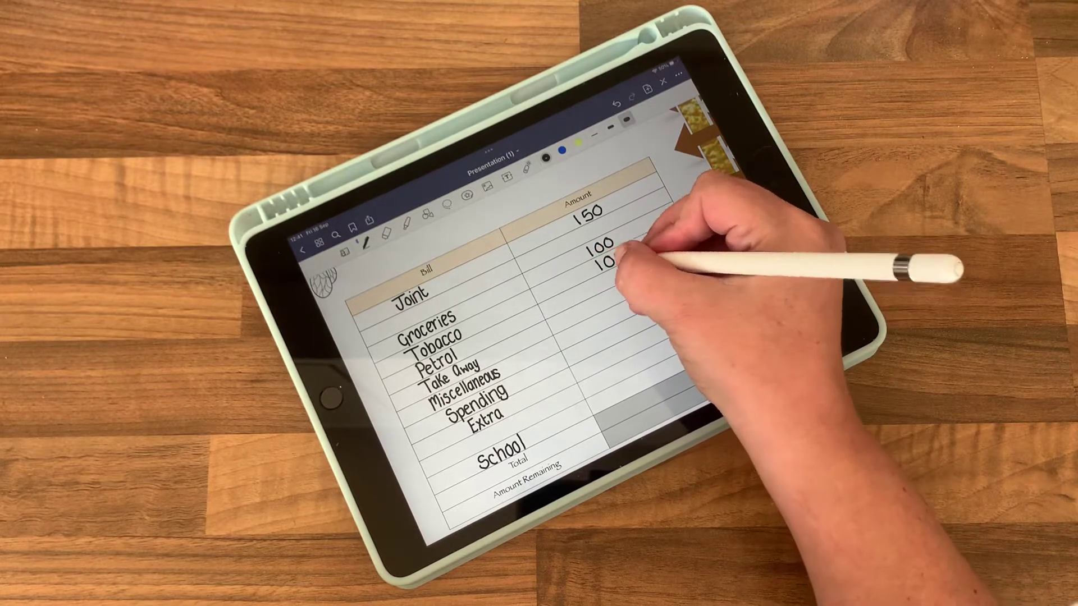
drag(617, 257, 619, 265)
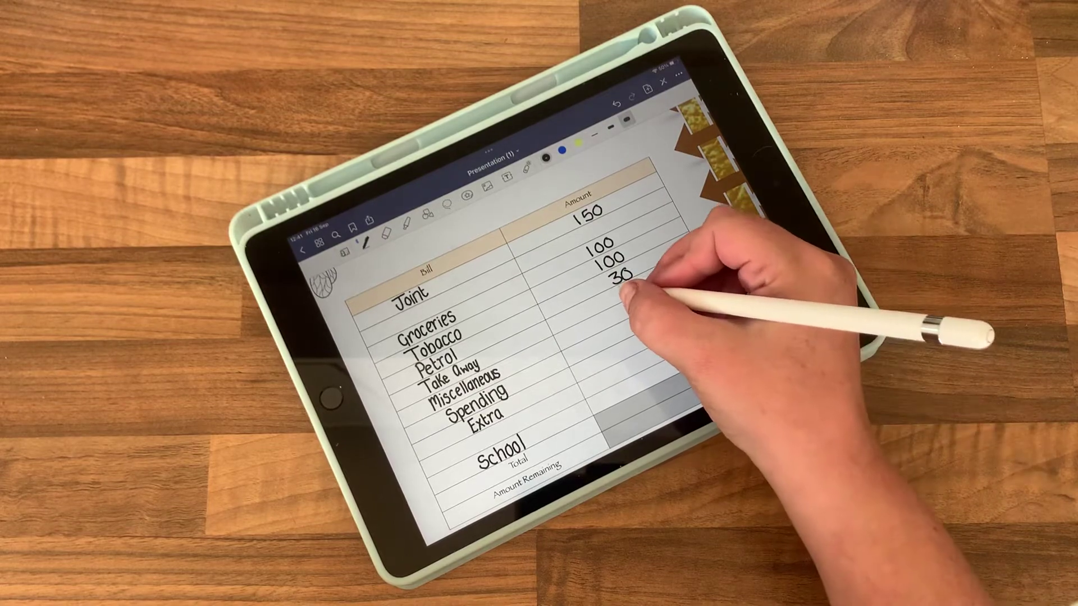
drag(634, 286, 637, 295)
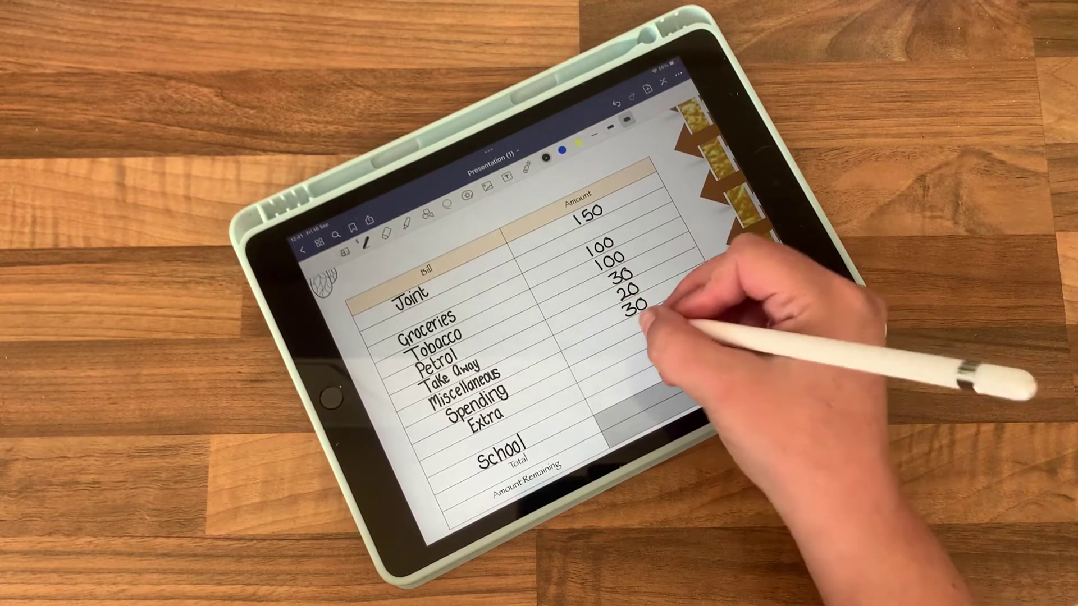
drag(636, 320, 654, 344)
scroll(758, 253, down, 2)
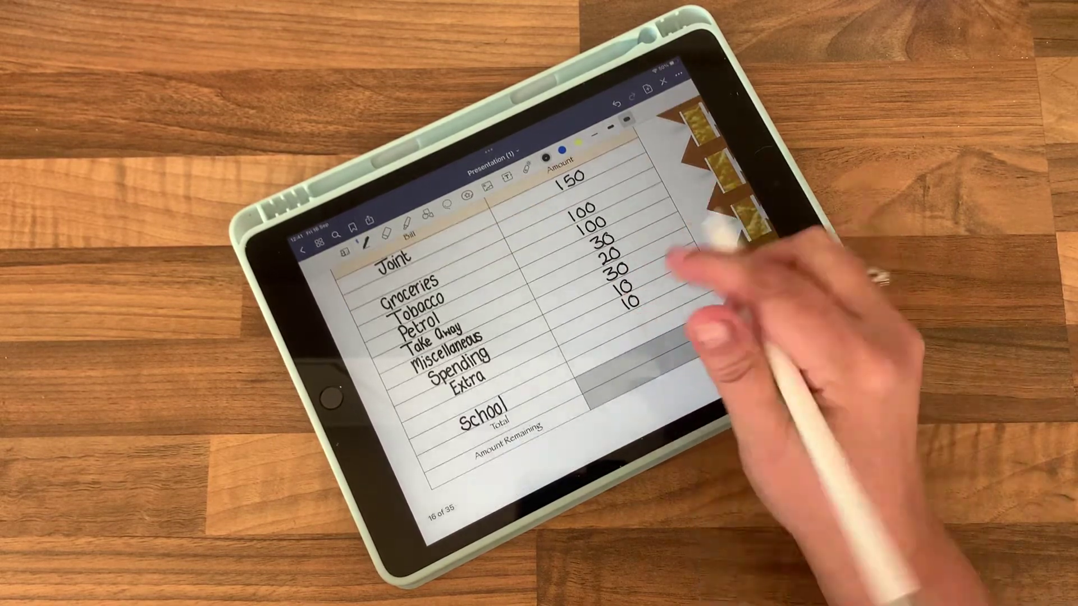
scroll(641, 336, down, 1)
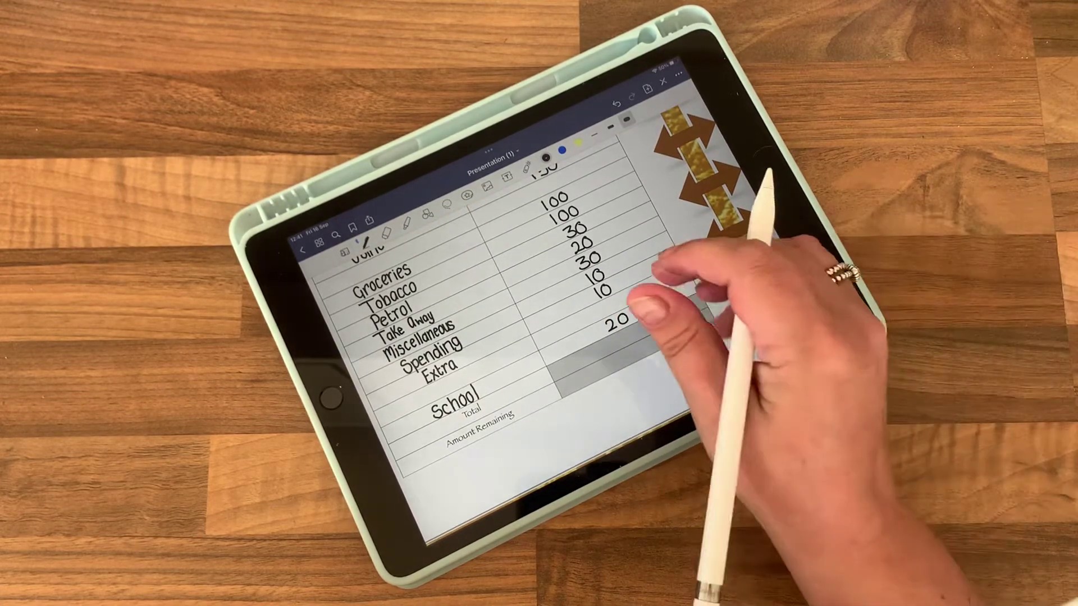
scroll(640, 278, up, 1)
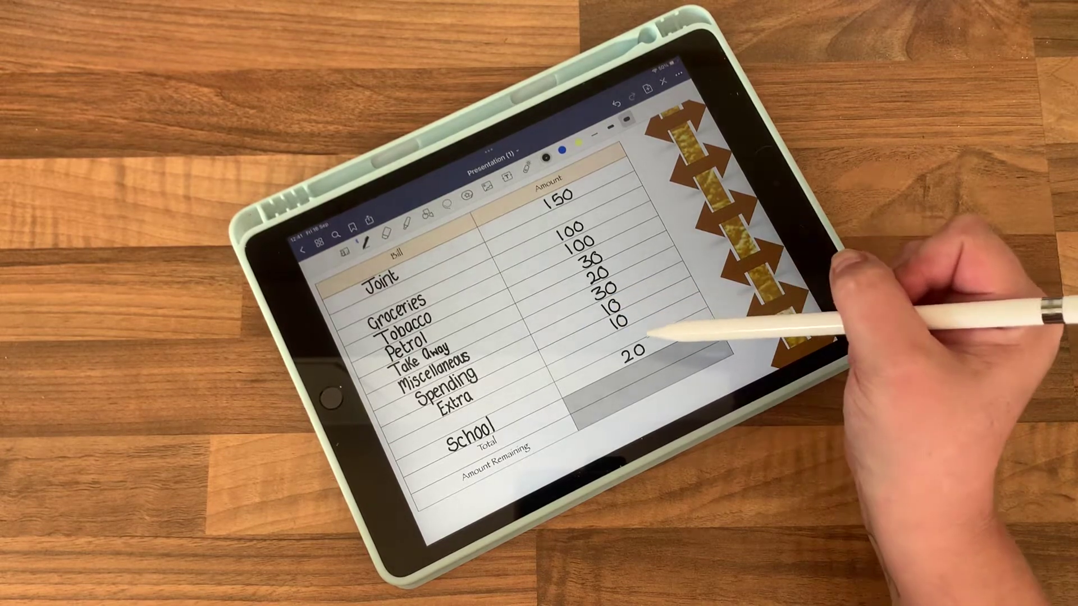
scroll(589, 337, down, 3)
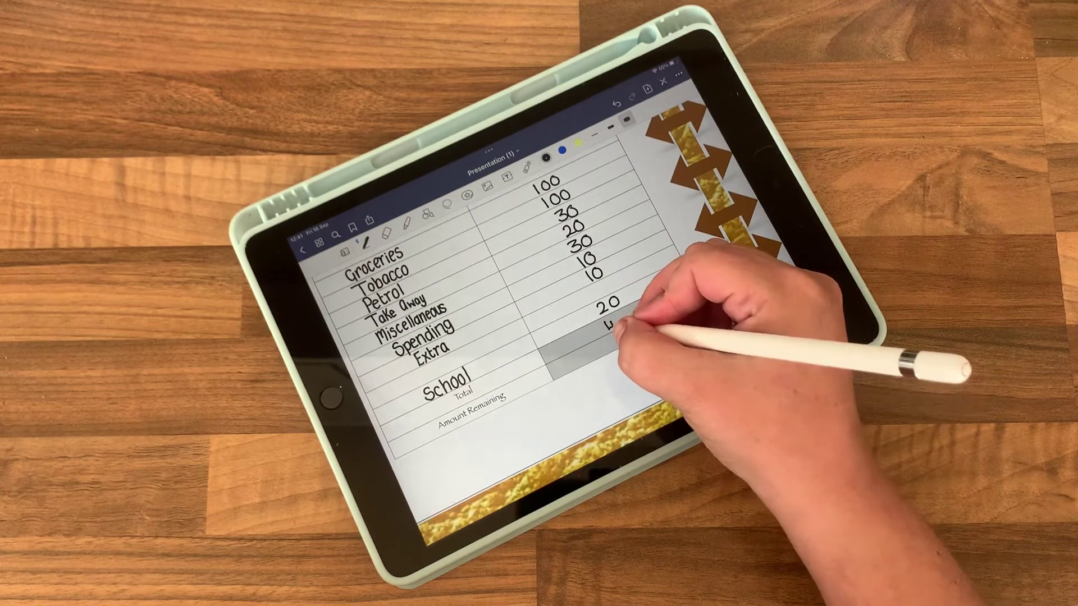
- Start handwriting the bills total in the grey Total cell
drag(624, 320, 636, 321)
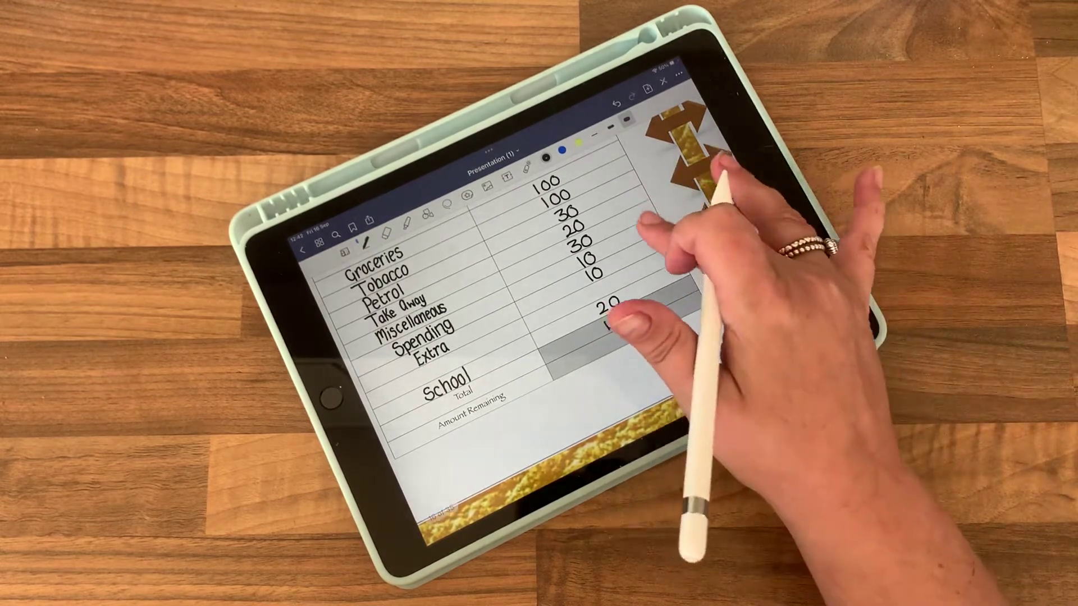
scroll(589, 294, up, 3)
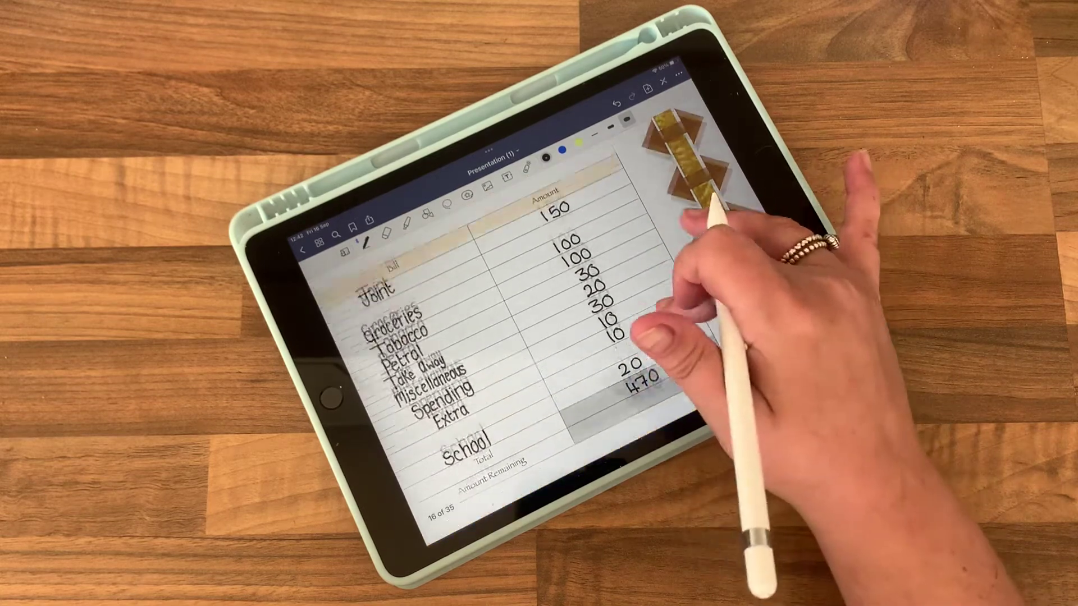
scroll(657, 320, up, 3)
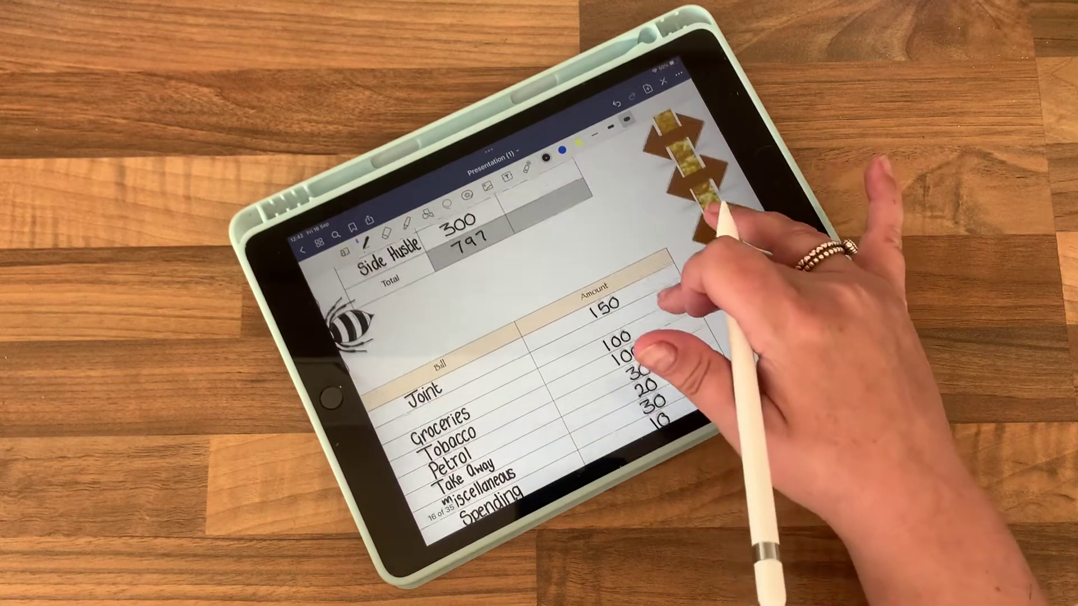
scroll(657, 337, down, 2)
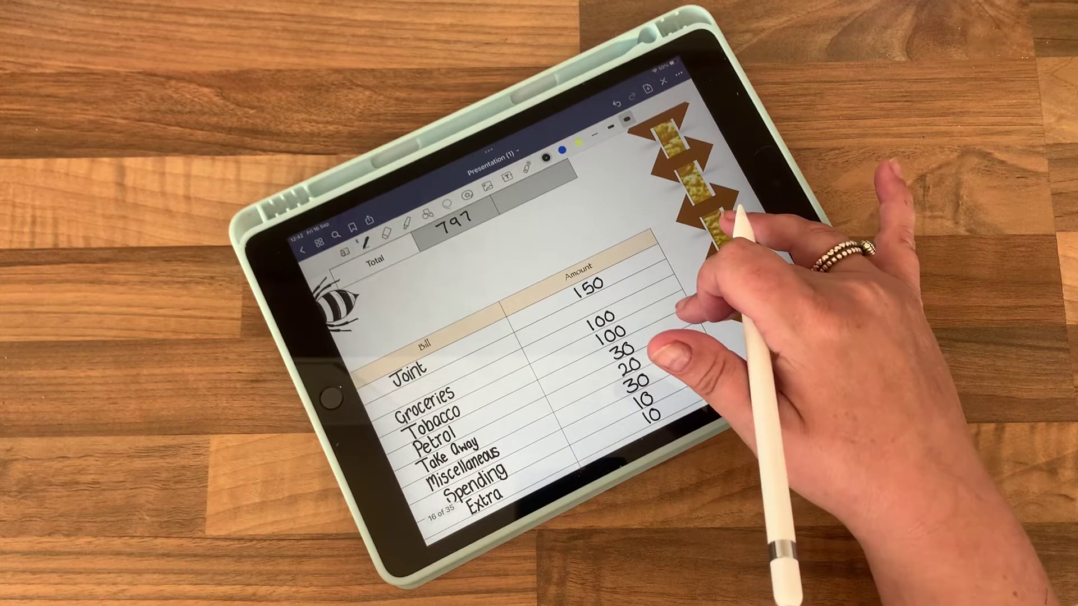
scroll(657, 354, down, 4)
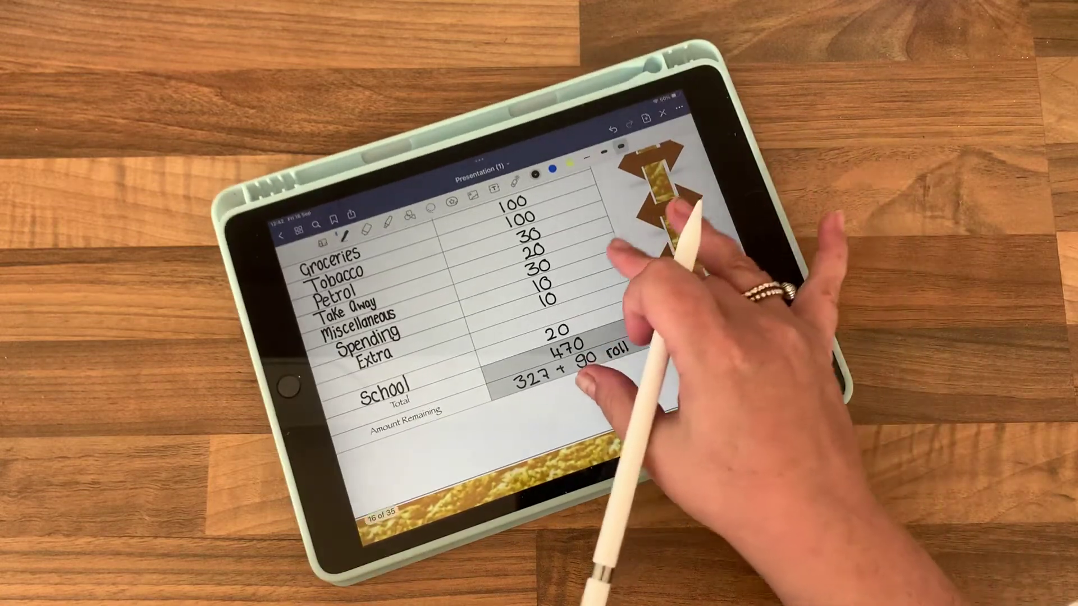
scroll(540, 337, down, 5)
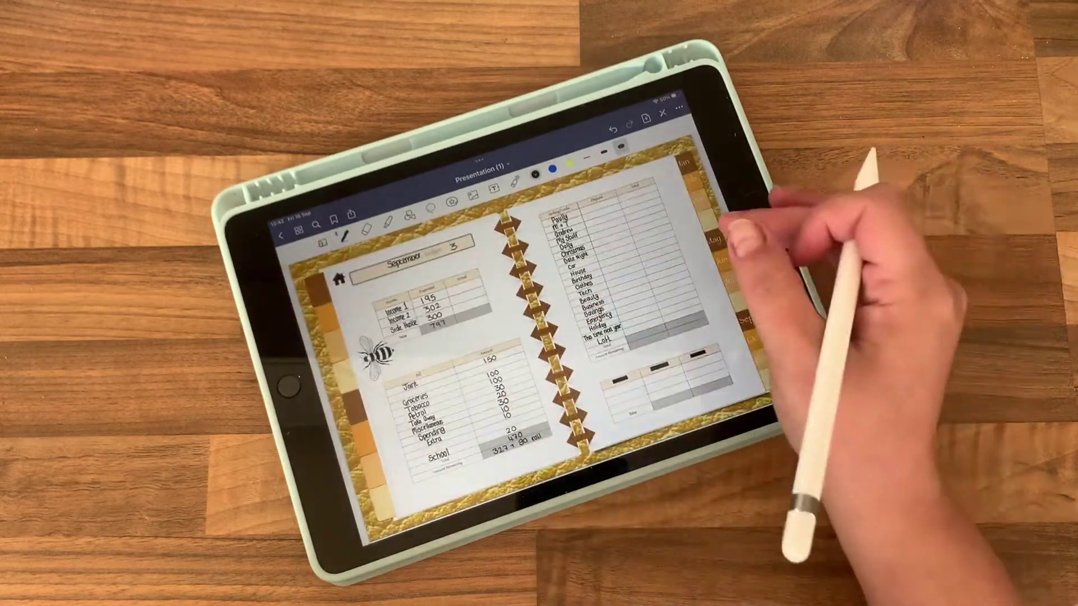
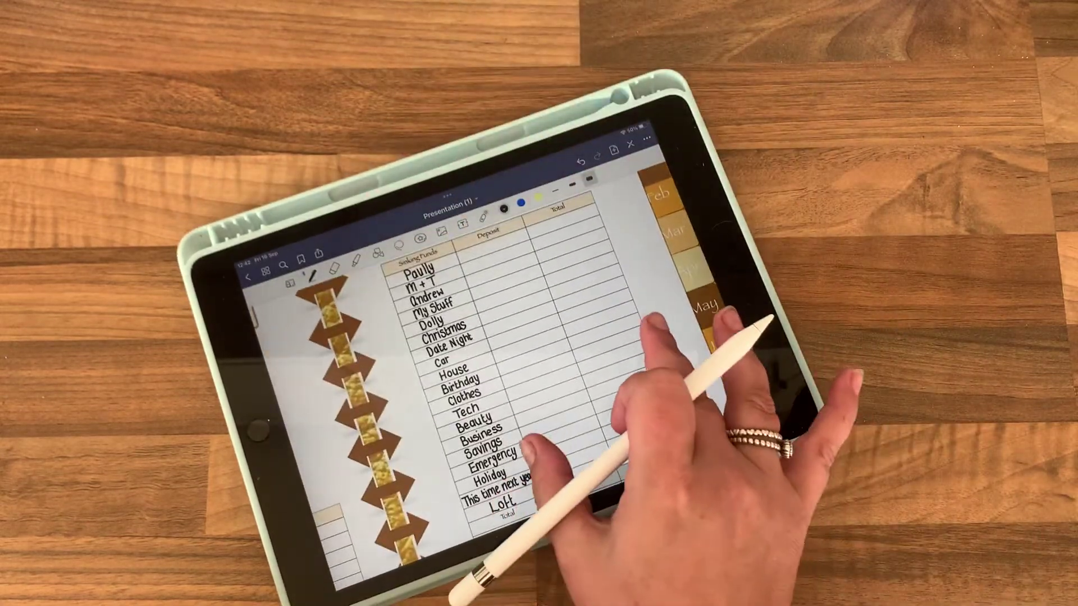
scroll(590, 379, up, 1)
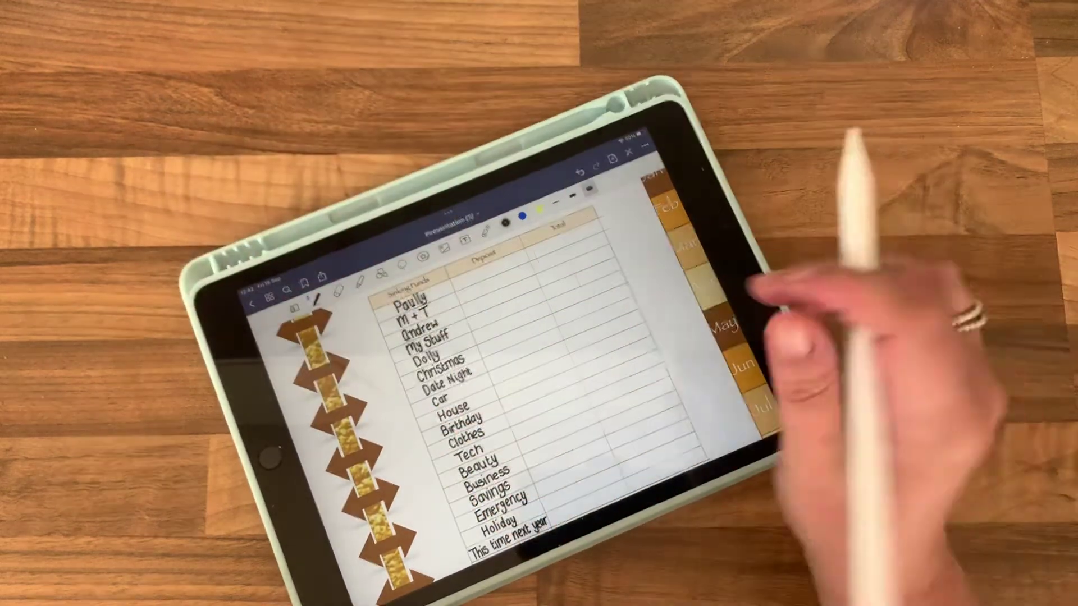
scroll(580, 363, down, 2)
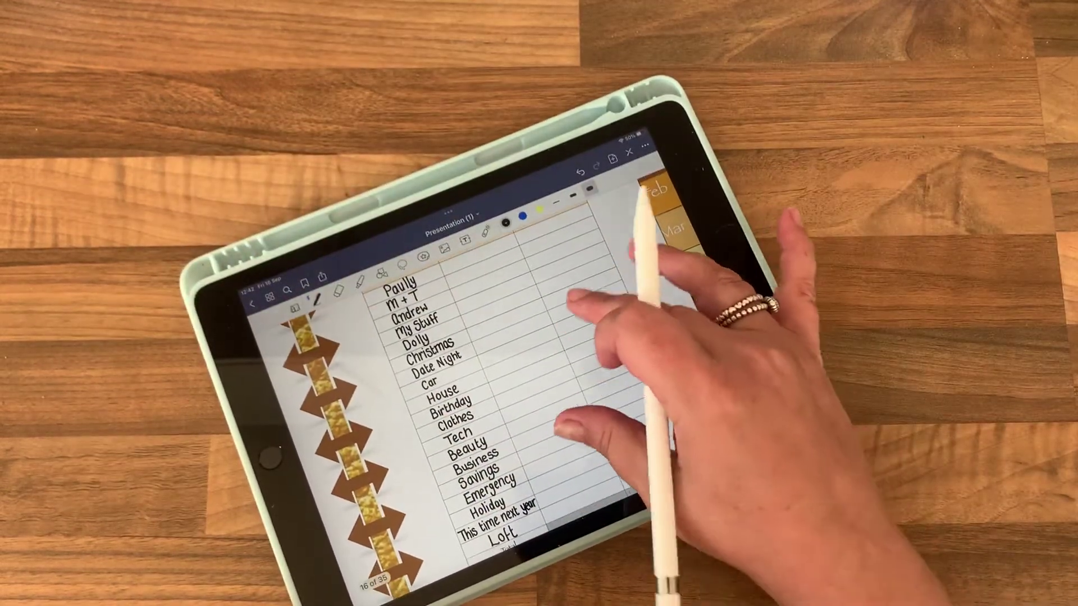
scroll(581, 354, up, 1)
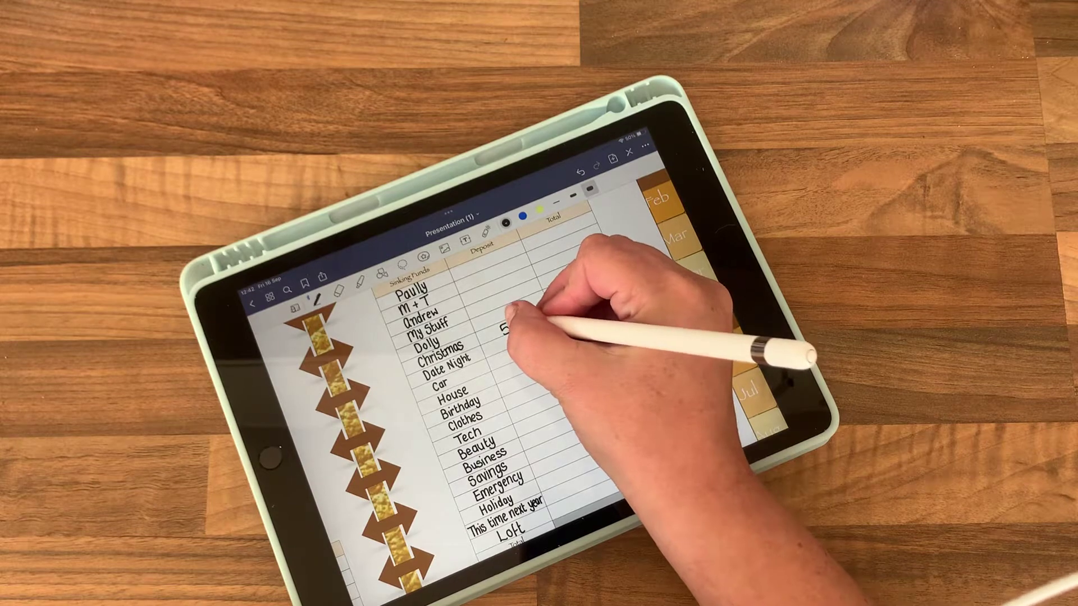
- Handwrite deposits of 50, then 70 beside Date Night, then another 50 below
drag(512, 320, 514, 333)
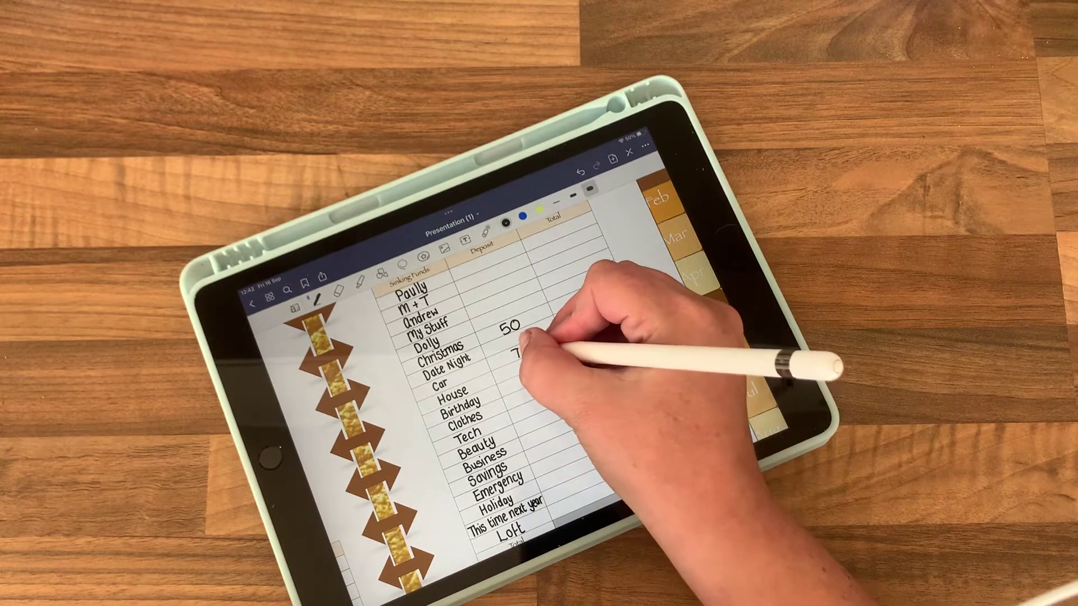
drag(512, 345, 526, 354)
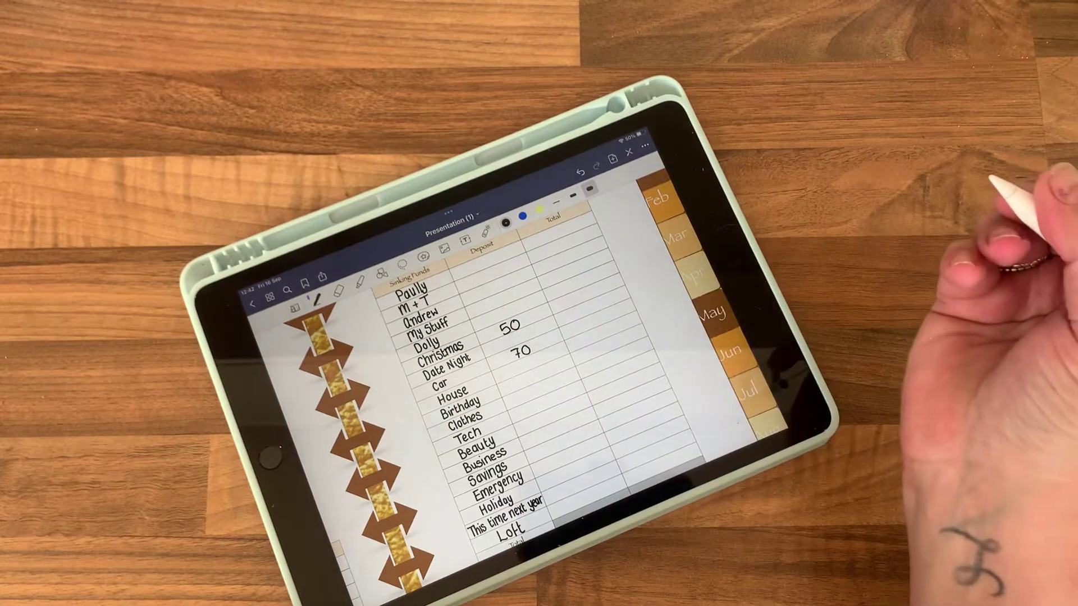
scroll(590, 277, down, 2)
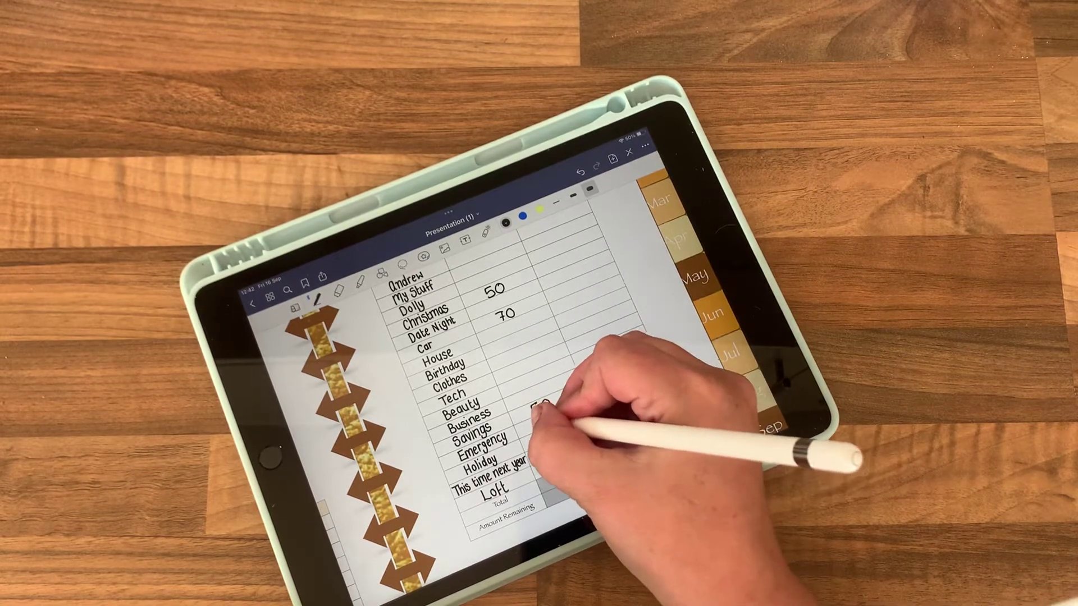
drag(534, 417, 551, 421)
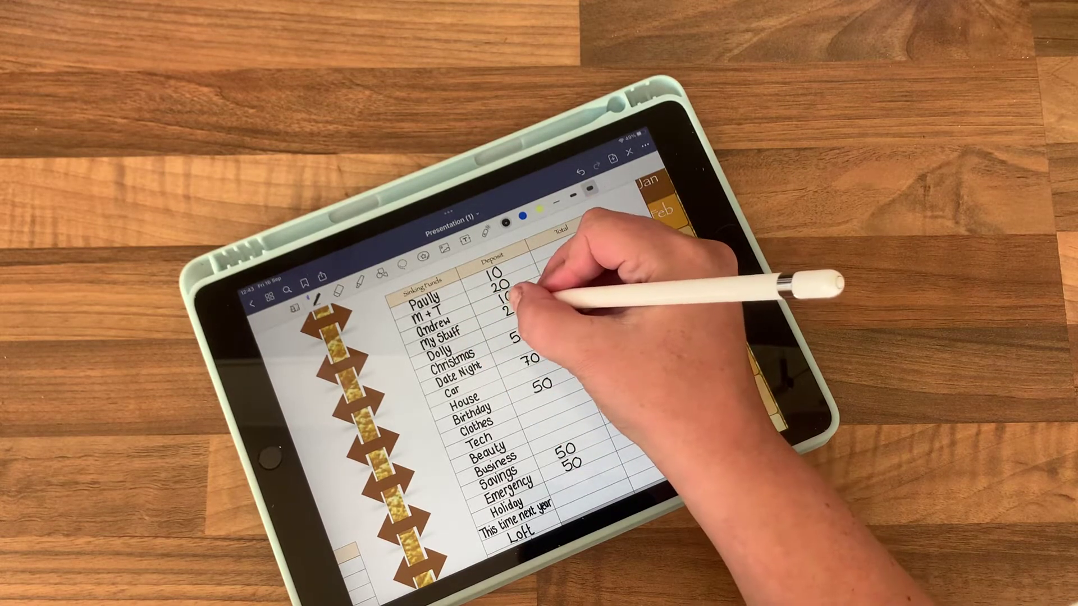
scroll(539, 379, left, 5)
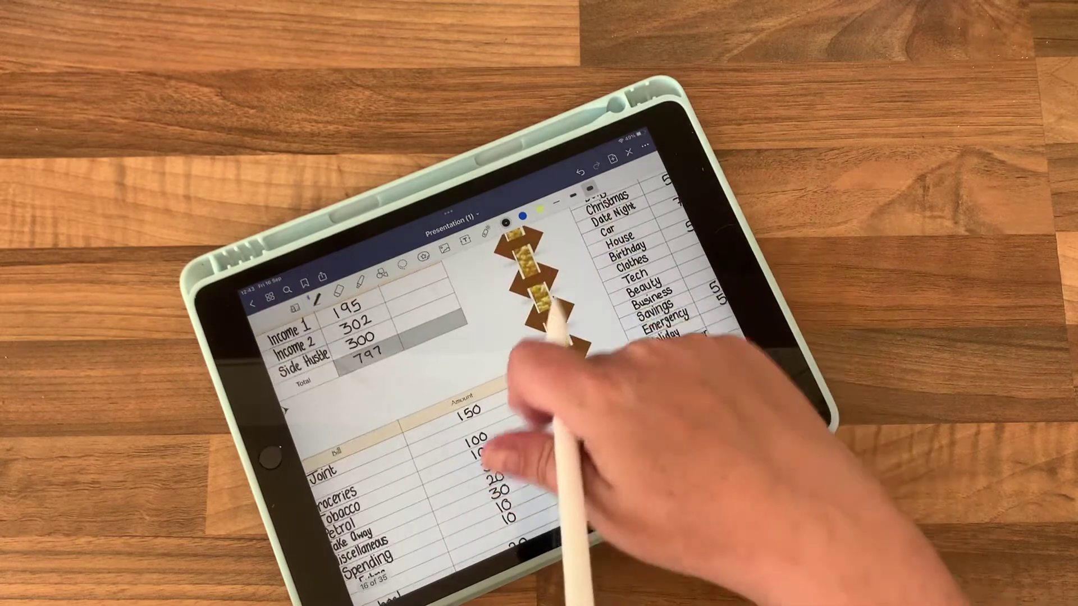
scroll(522, 404, down, 3)
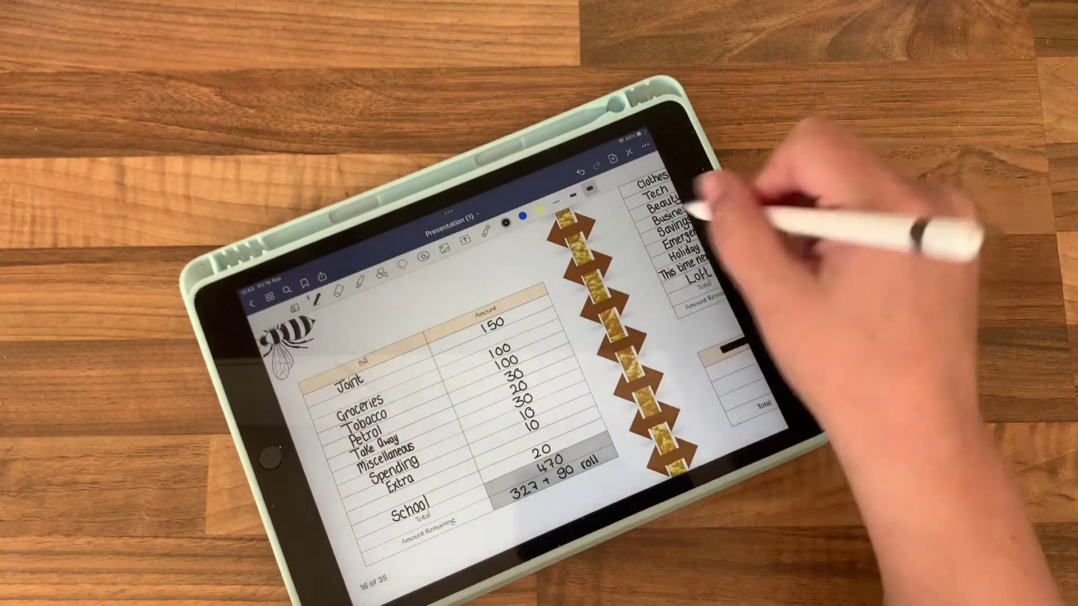
scroll(589, 380, right, 5)
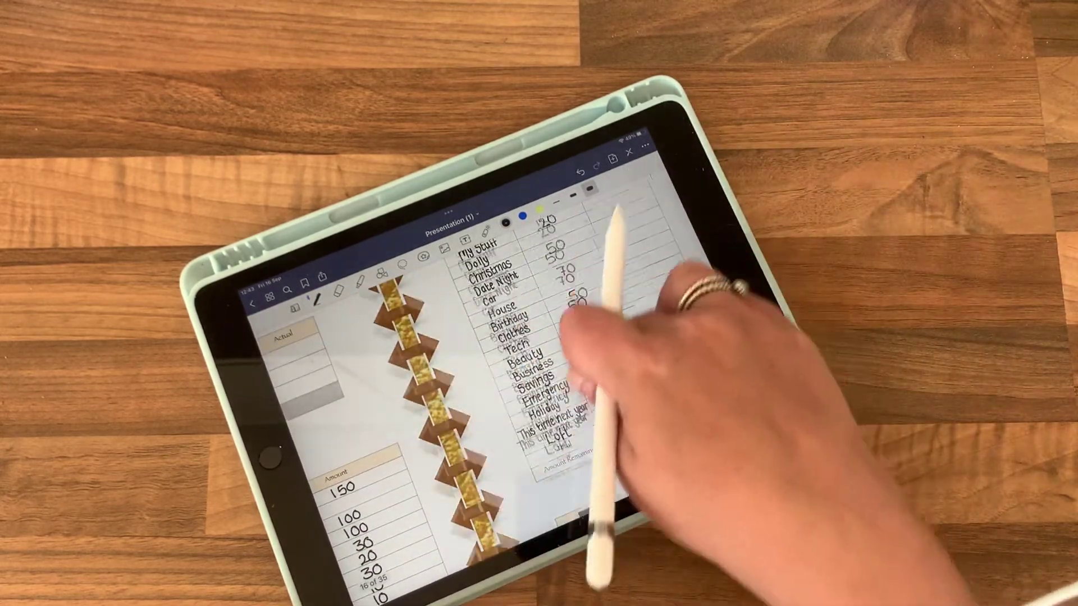
scroll(589, 336, up, 3)
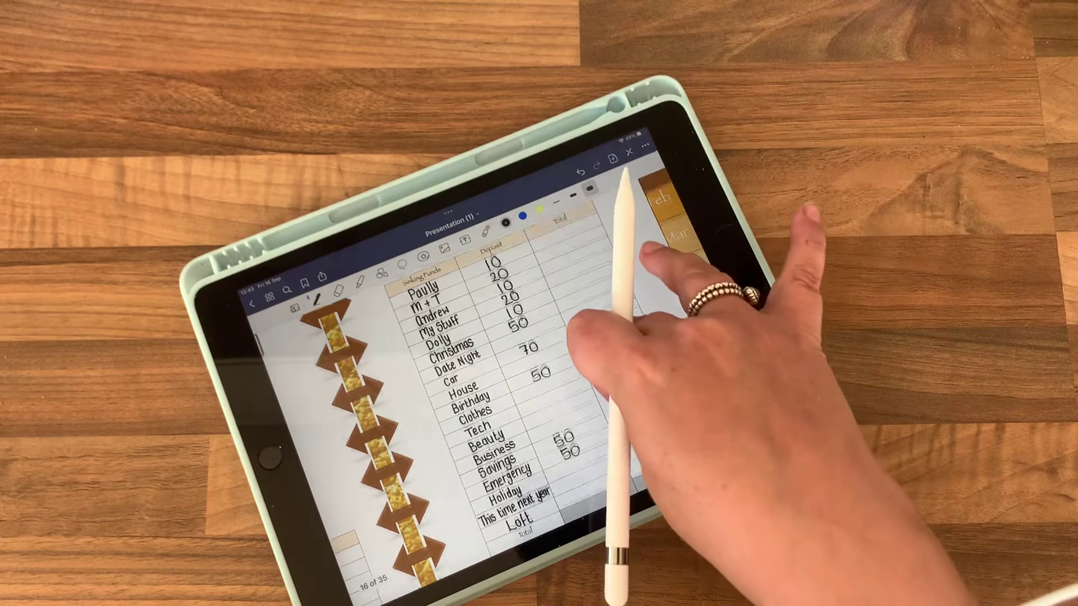
scroll(590, 353, down, 2)
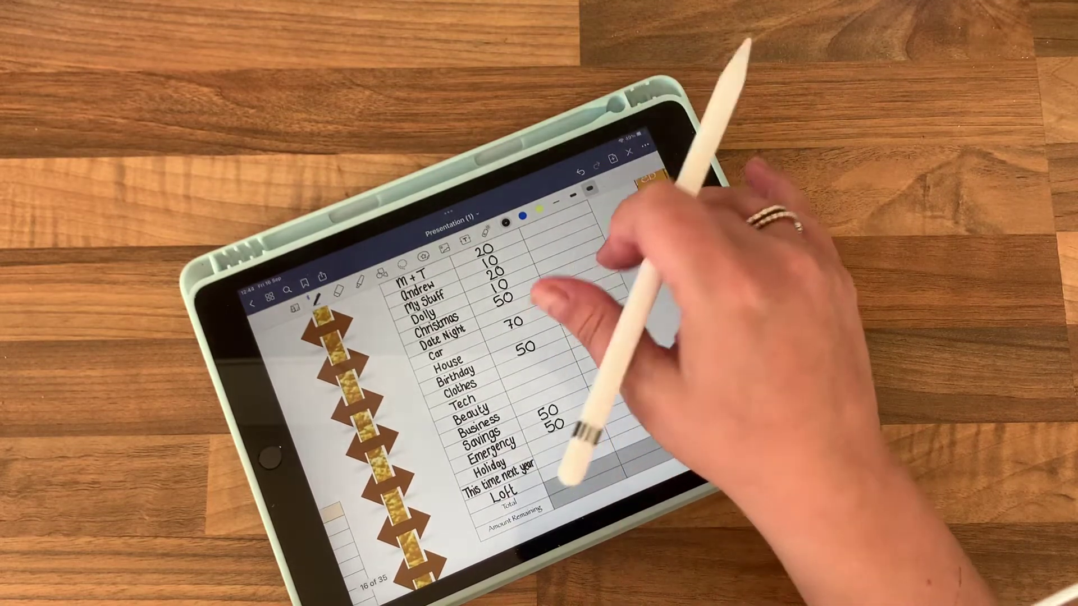
scroll(555, 354, up, 2)
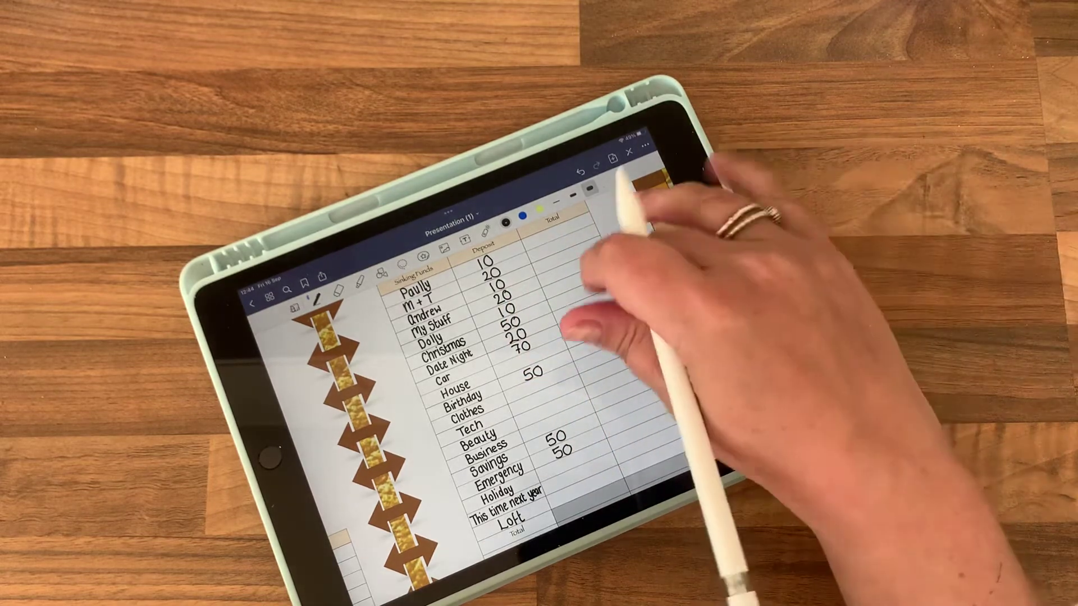
scroll(590, 338, down, 2)
scroll(589, 320, down, 1)
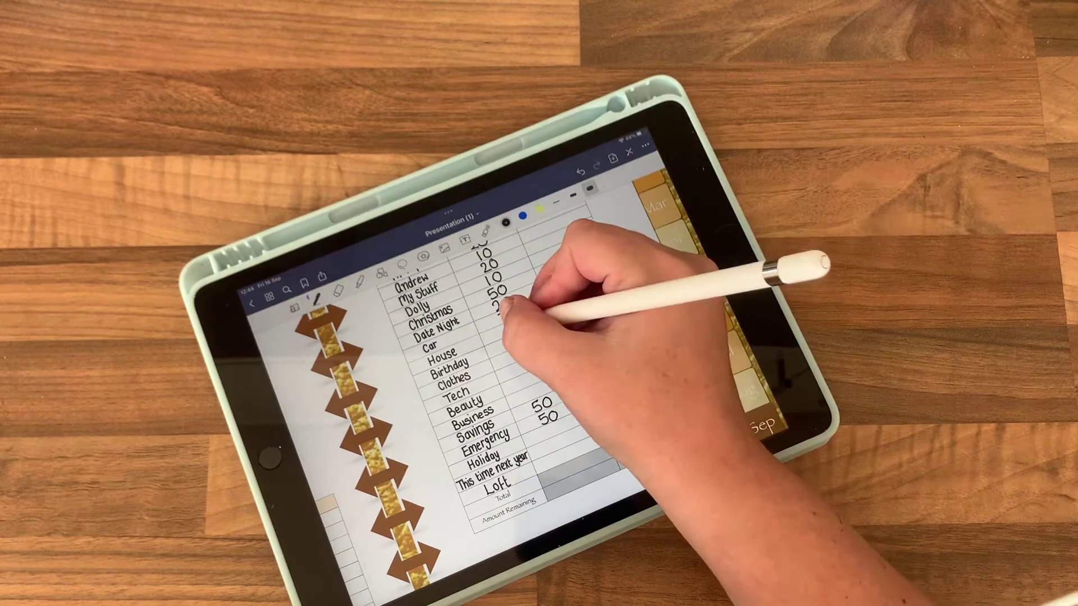
- Handwrite 15 and 50 beside Car and House, 15 beside Birthday, and another 50
drag(506, 323, 525, 344)
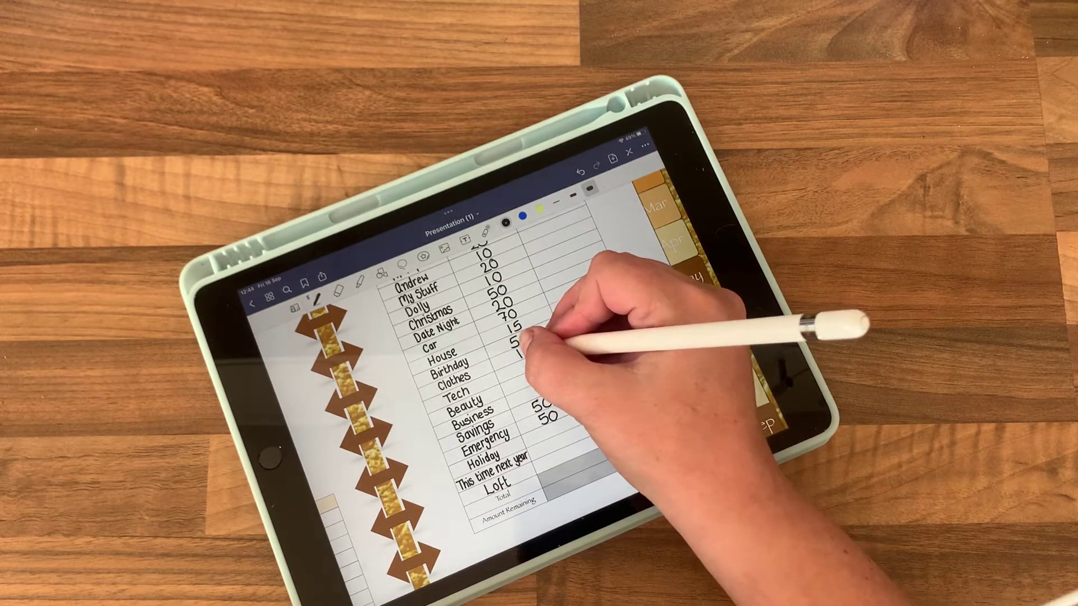
drag(523, 342, 530, 352)
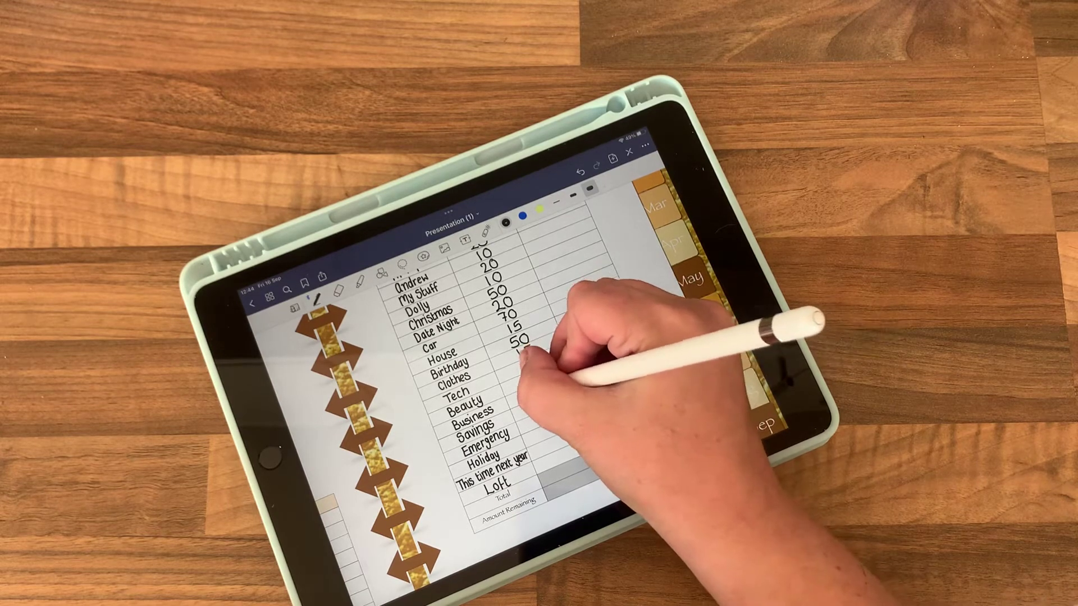
scroll(506, 379, up, 2)
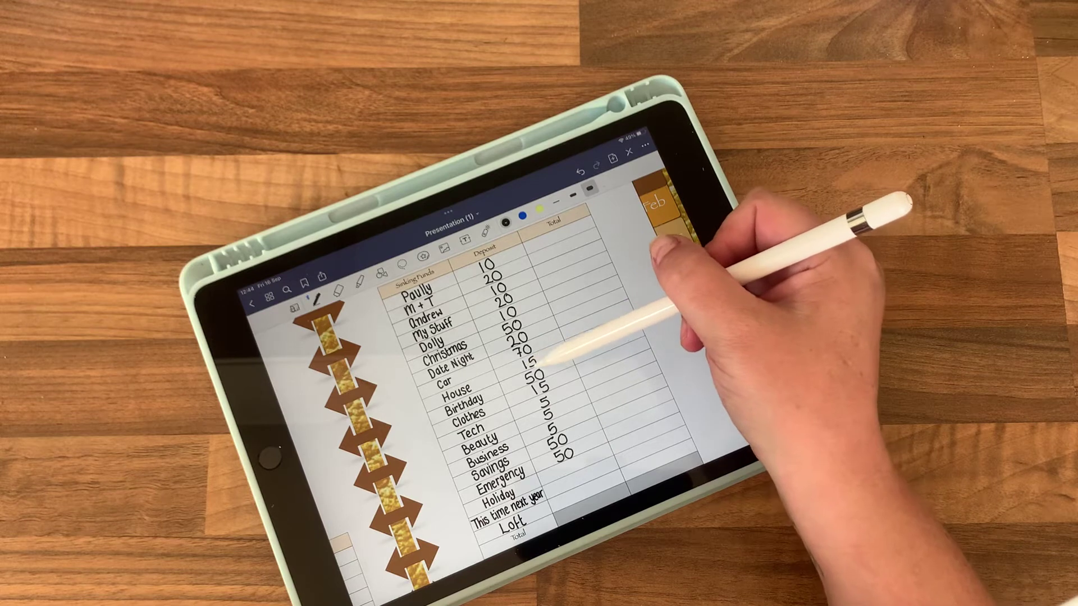
drag(529, 371, 544, 379)
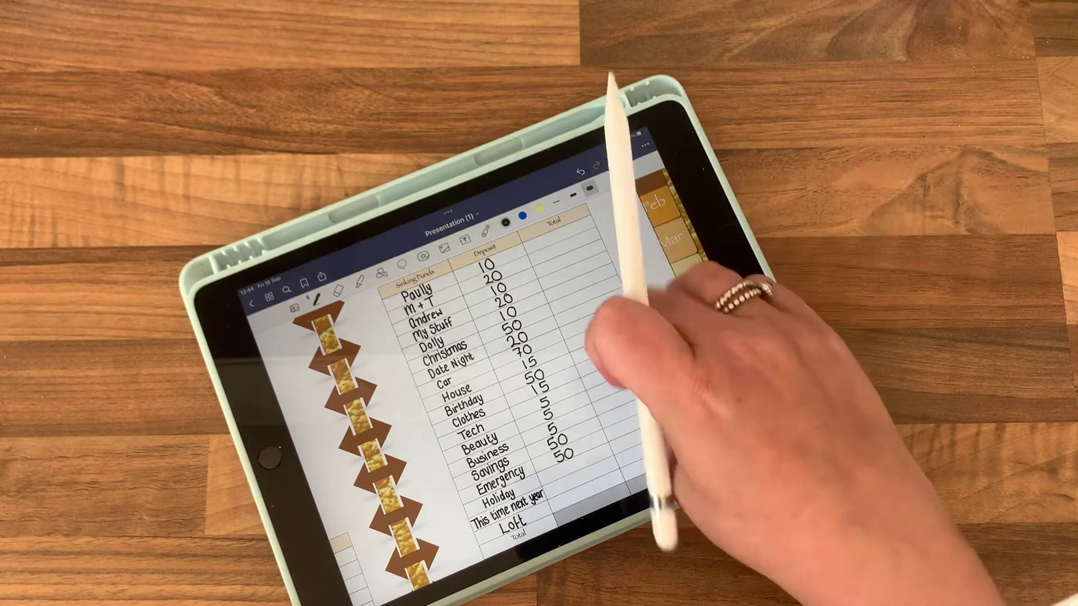
scroll(547, 379, down, 3)
scroll(572, 304, left, 4)
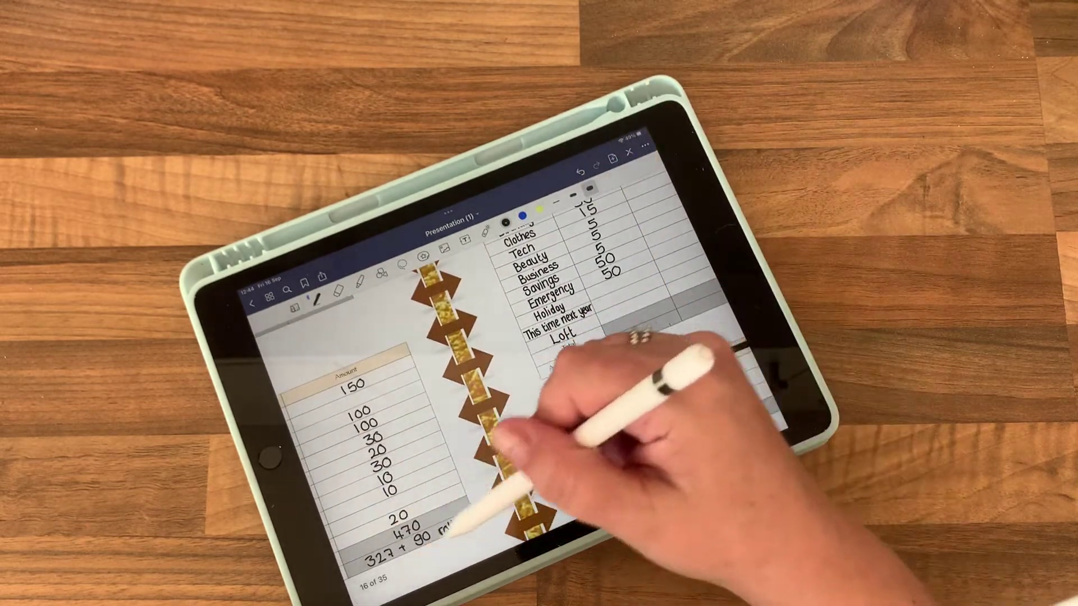
scroll(548, 337, up, 1)
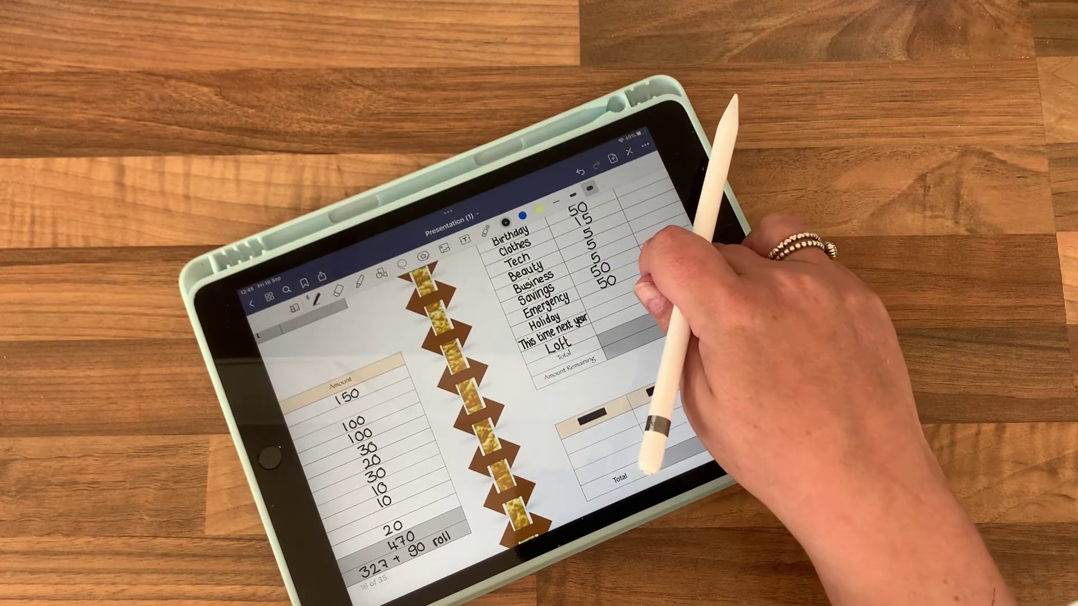
scroll(548, 336, up, 5)
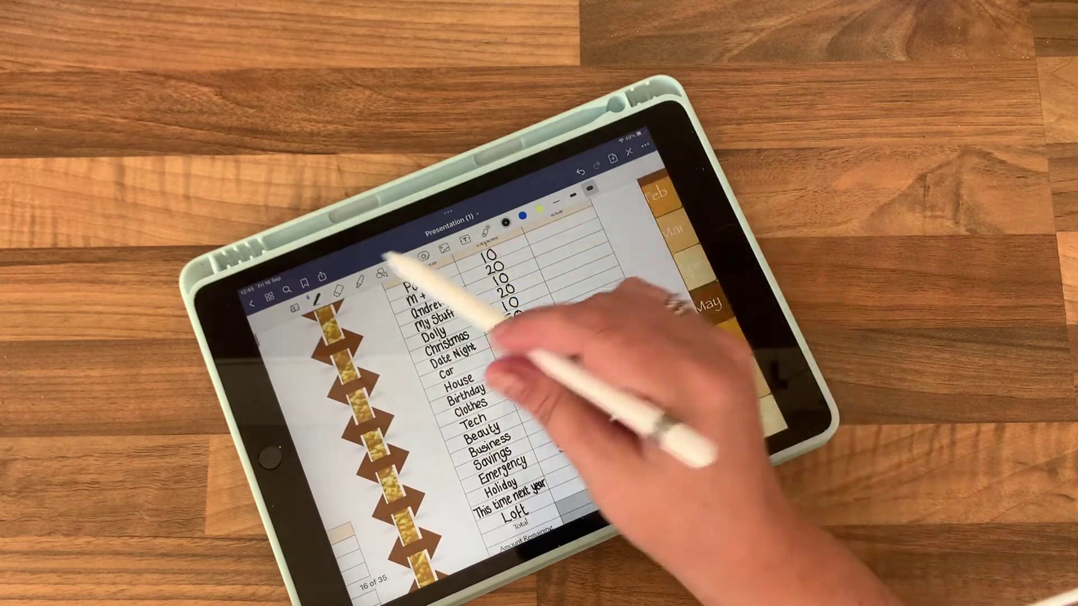
scroll(505, 337, up, 2)
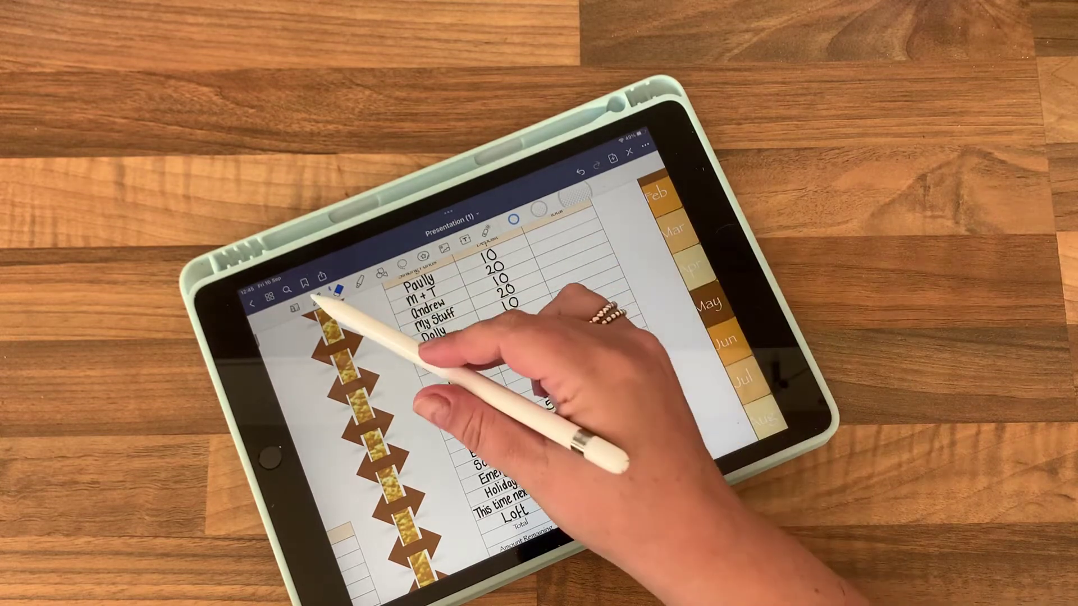
- Select the eraser tool in the top toolbar
click(514, 219)
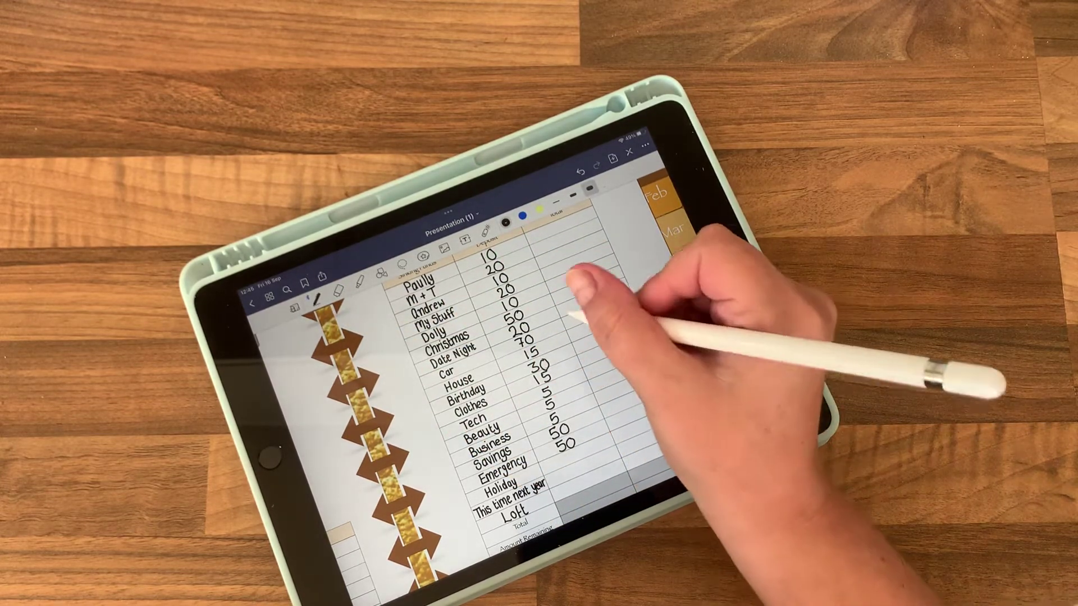
- Undo the stray stroke near the 30 and add a digit to a deposit
click(583, 174)
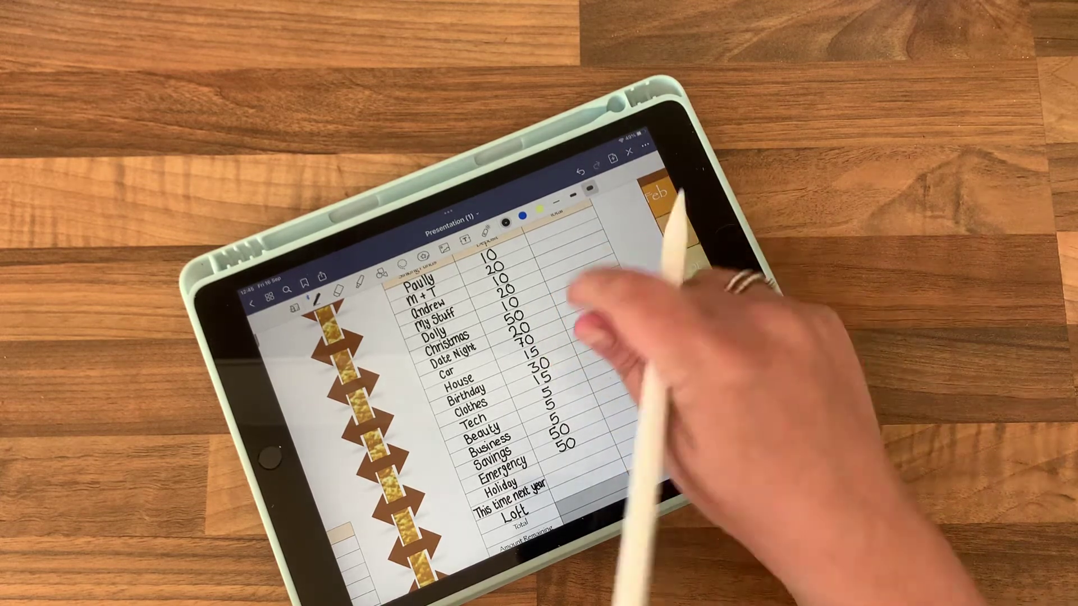
scroll(505, 379, down, 4)
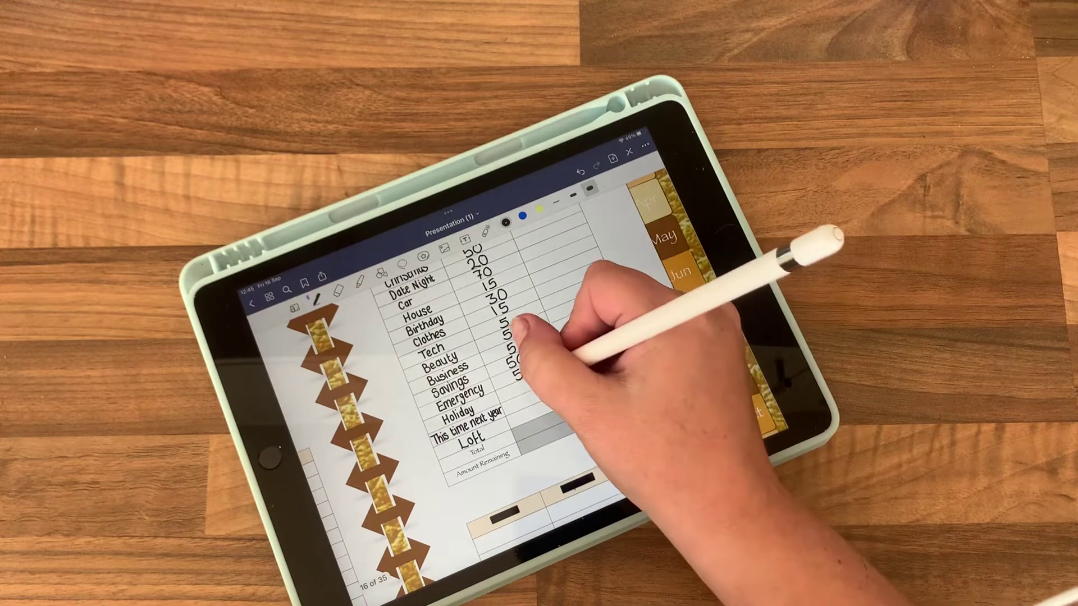
scroll(522, 354, up, 4)
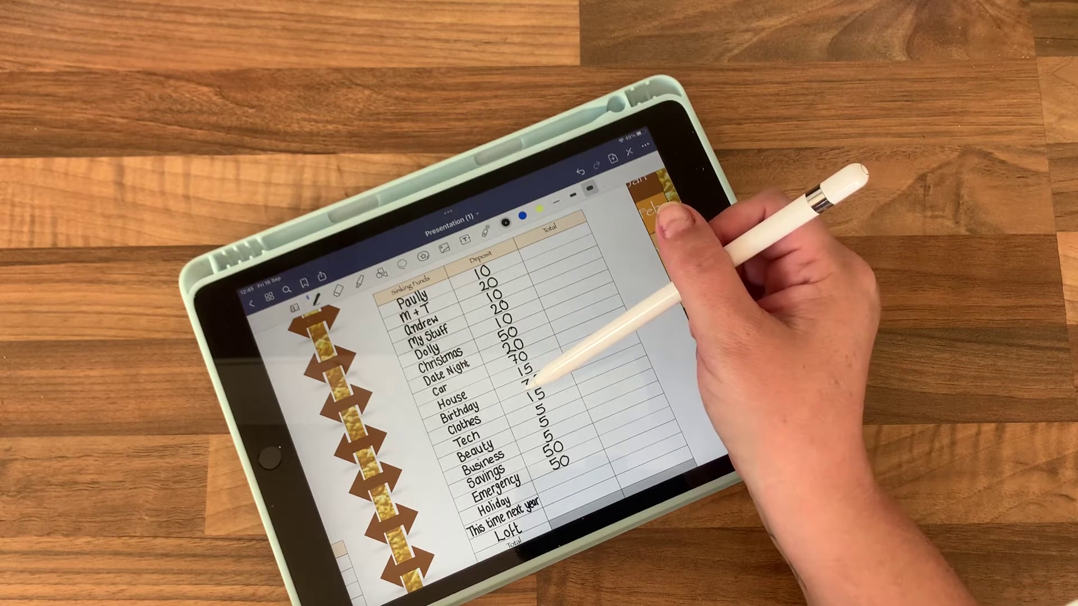
drag(536, 372, 540, 378)
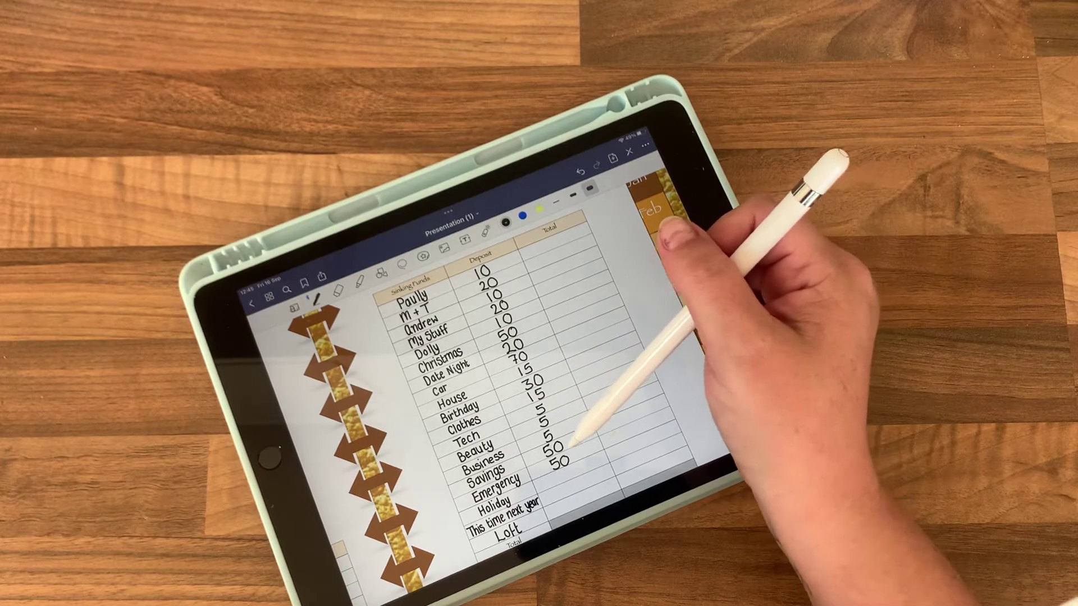
scroll(589, 421, down, 3)
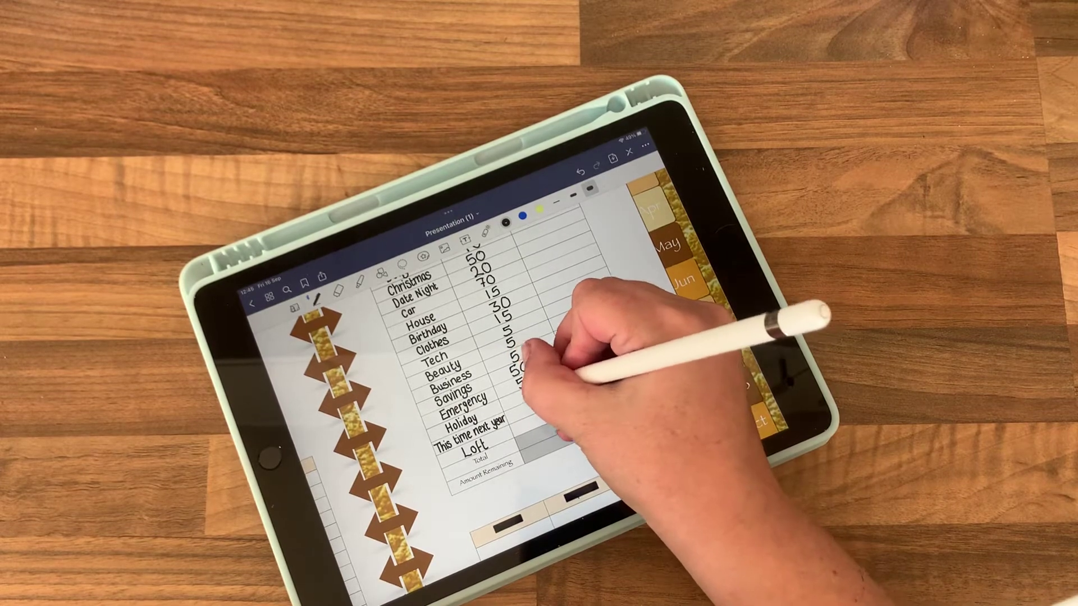
- Write 50 for Savings, 10 for Emergency and the Holiday deposit
drag(520, 378, 532, 386)
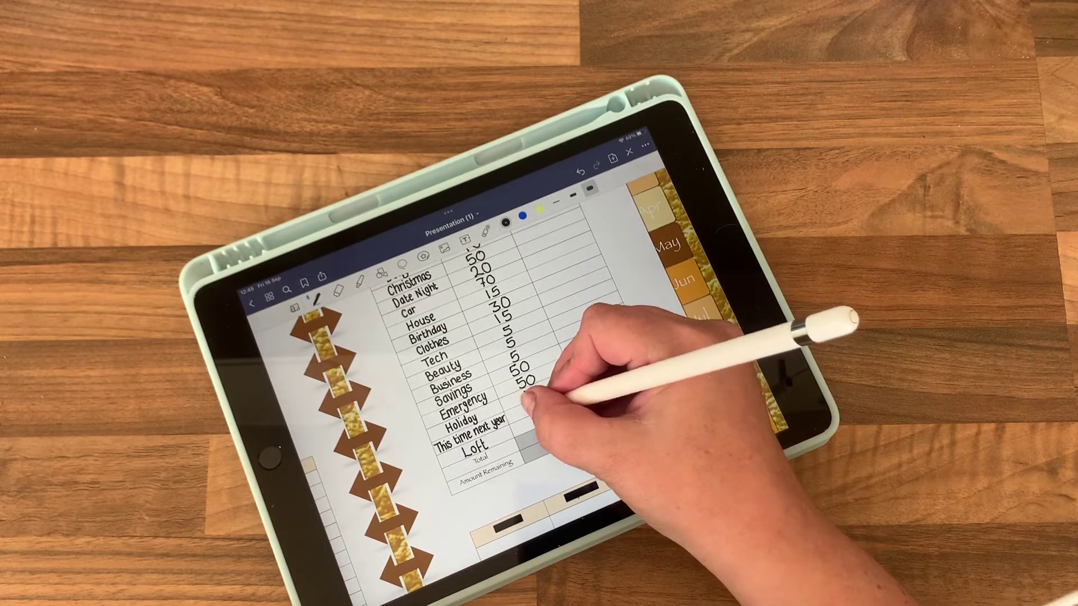
drag(529, 389, 534, 397)
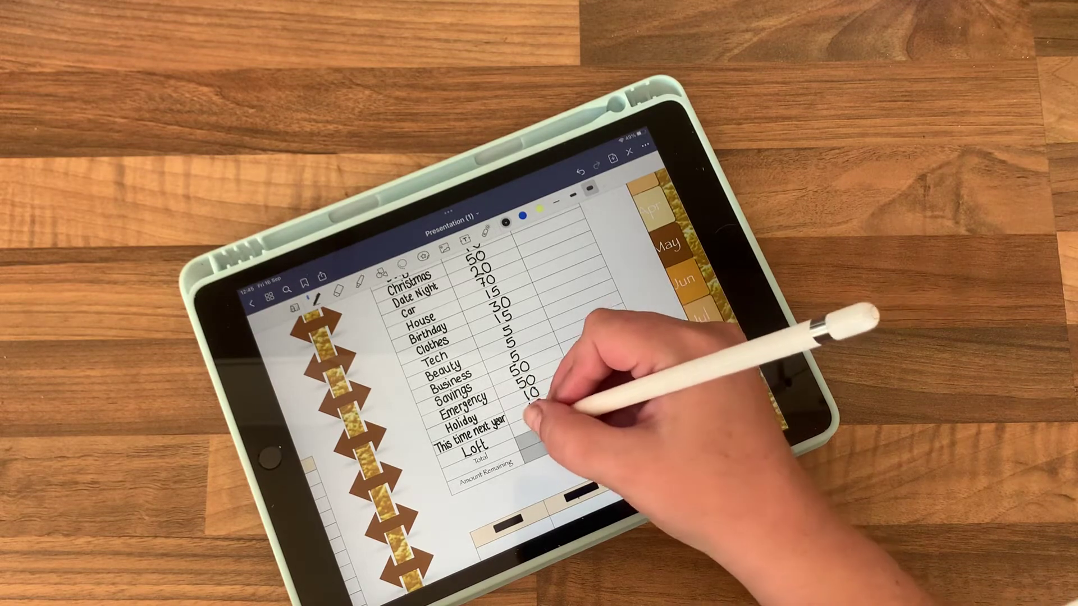
drag(532, 403, 537, 411)
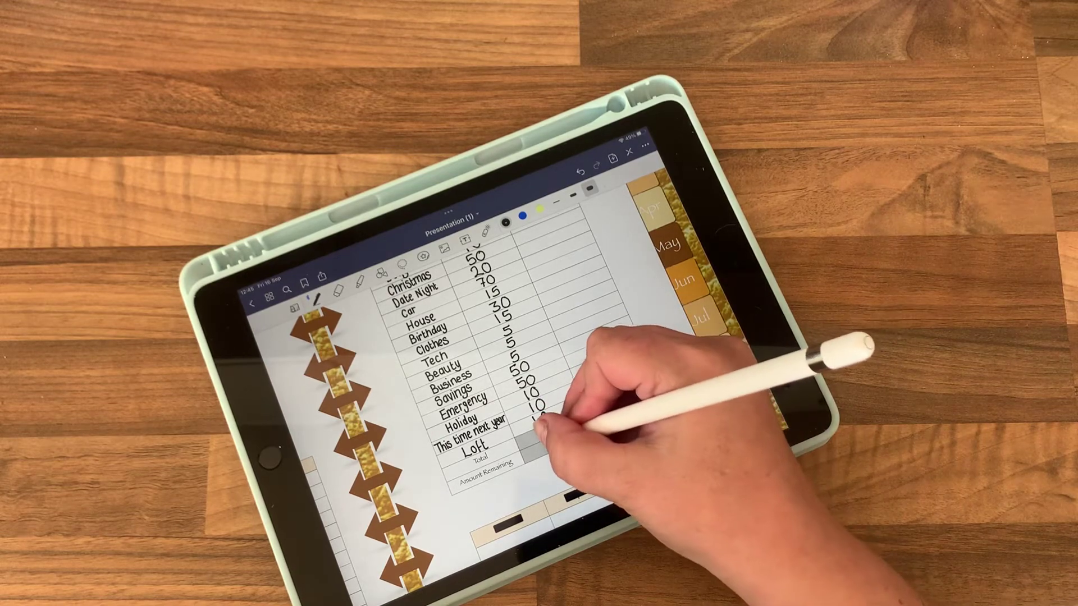
mouse_move(472, 387)
mouse_down()
mouse_move(640, 321)
mouse_move(472, 387)
mouse_up()
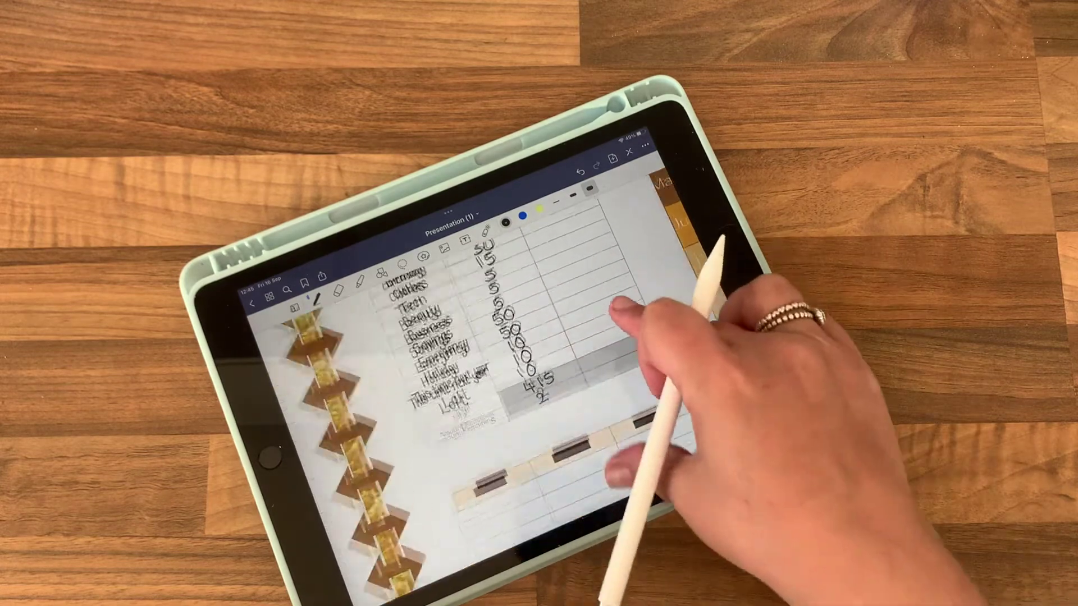
drag(623, 278, 623, 311)
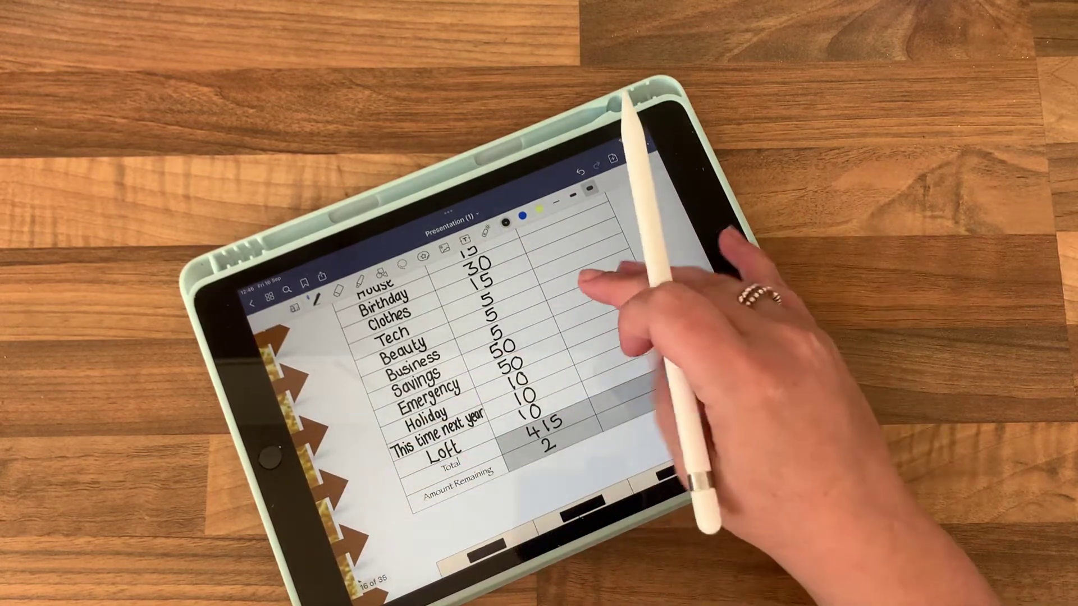
scroll(589, 354, down, 3)
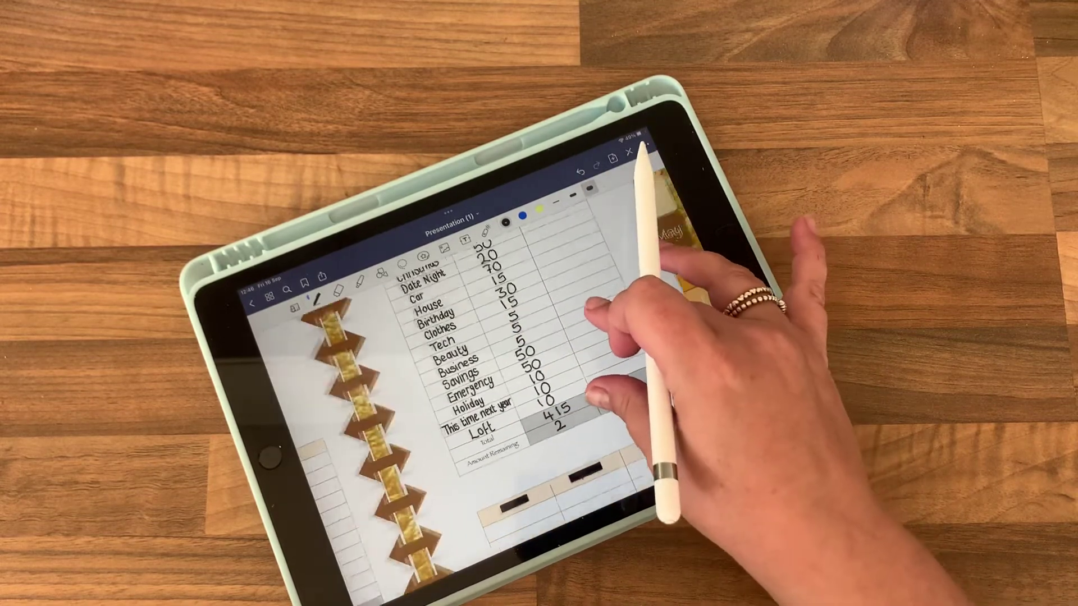
- Pan the page to bring the sinking-fund table and left-hand budget tables into view
drag(606, 354, 640, 328)
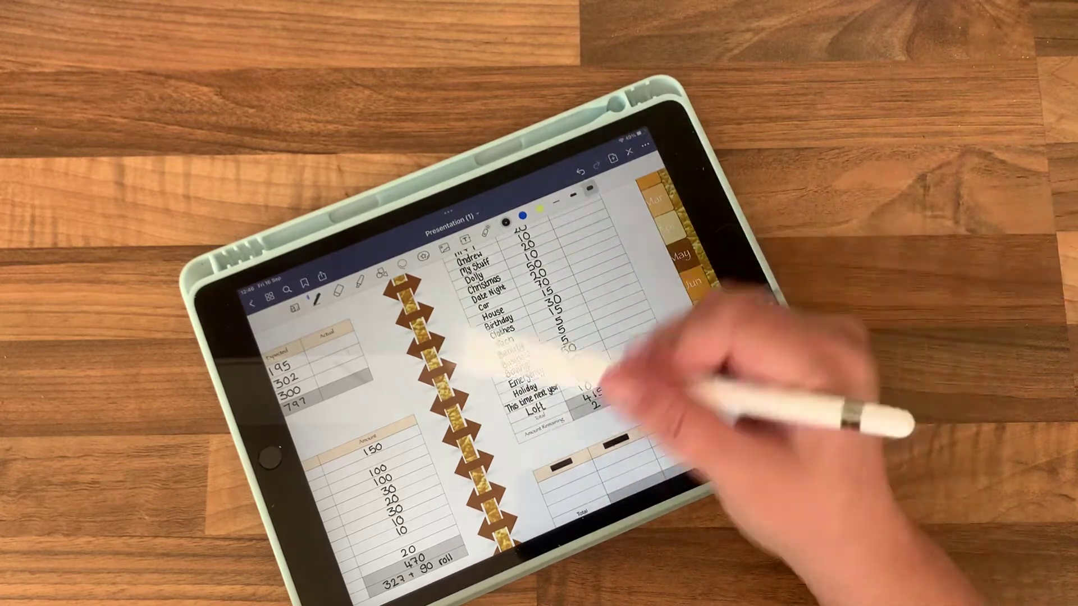
drag(622, 337, 640, 362)
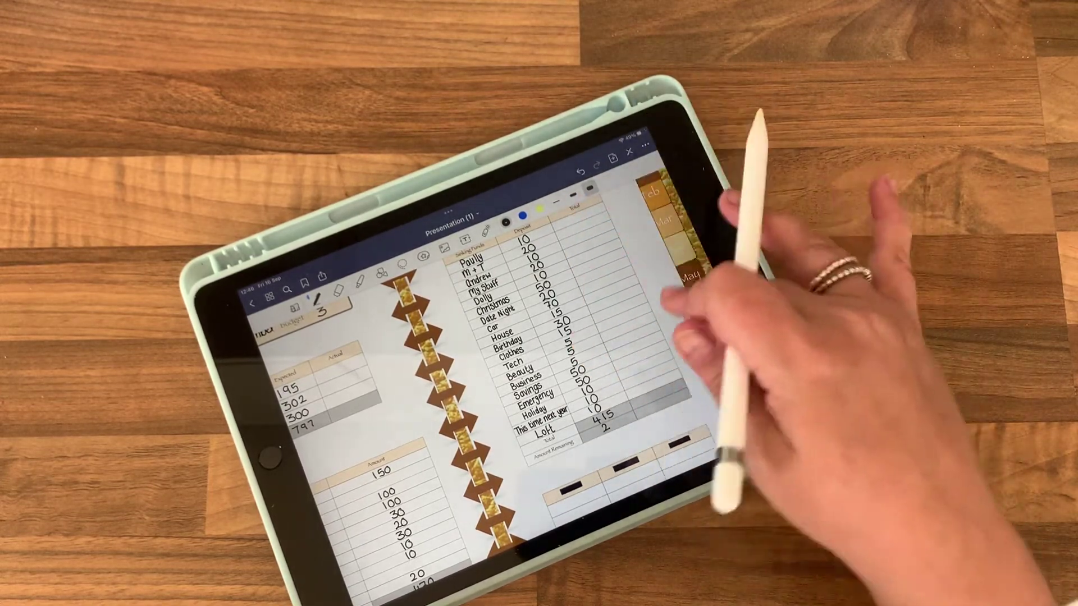
scroll(640, 354, down, 3)
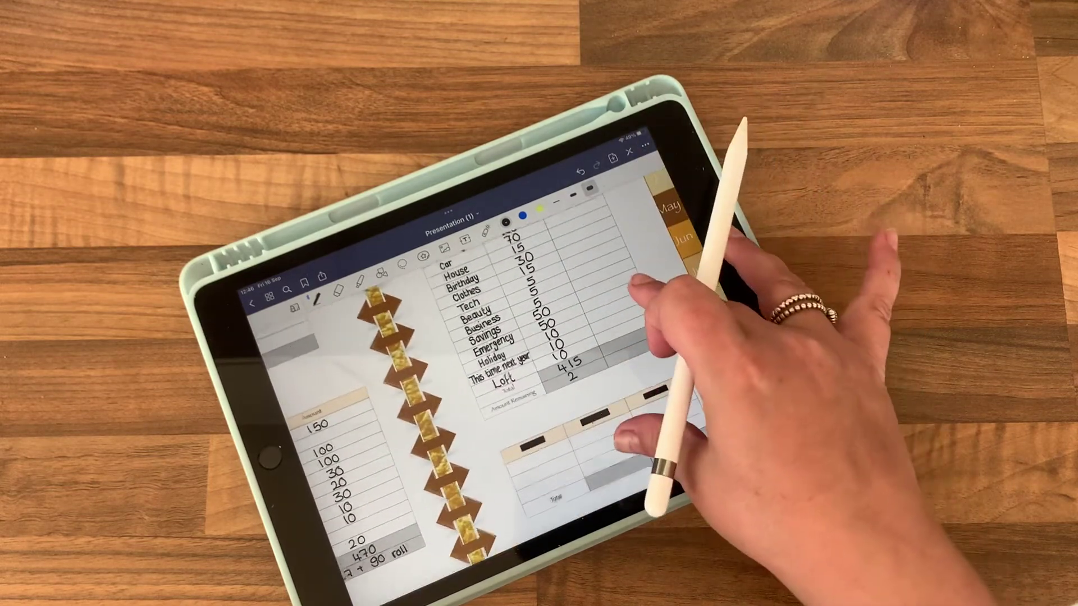
scroll(624, 361, up, 3)
scroll(640, 337, up, 3)
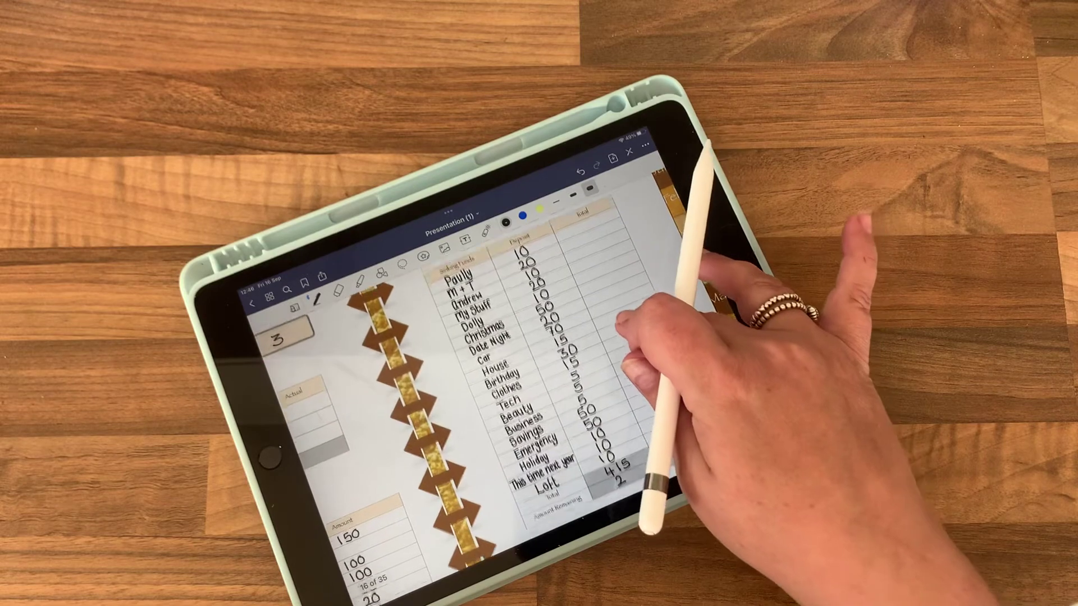
scroll(623, 362, up, 2)
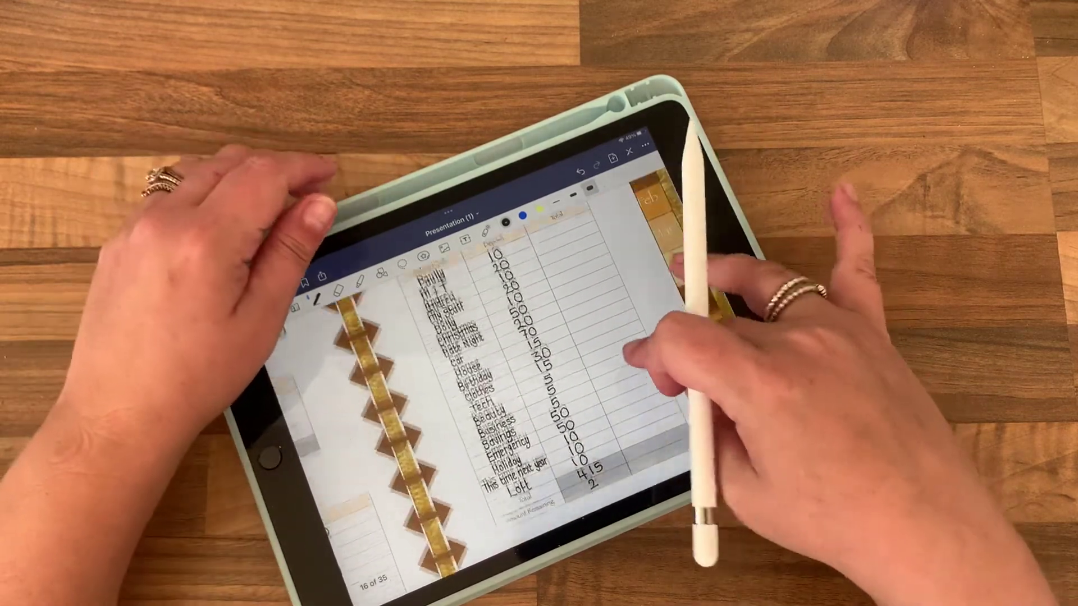
scroll(623, 362, down, 5)
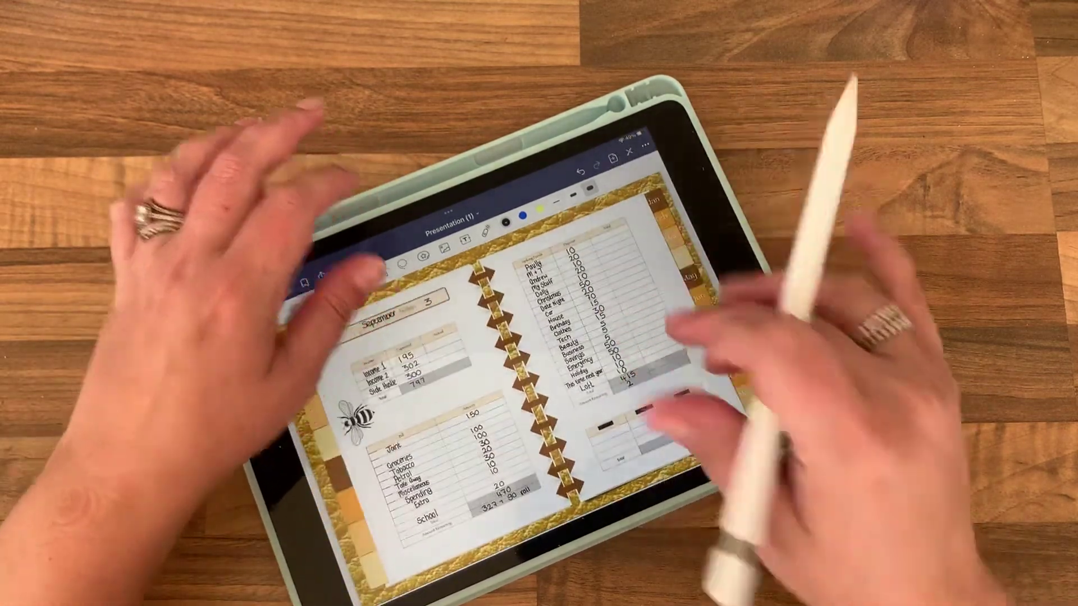
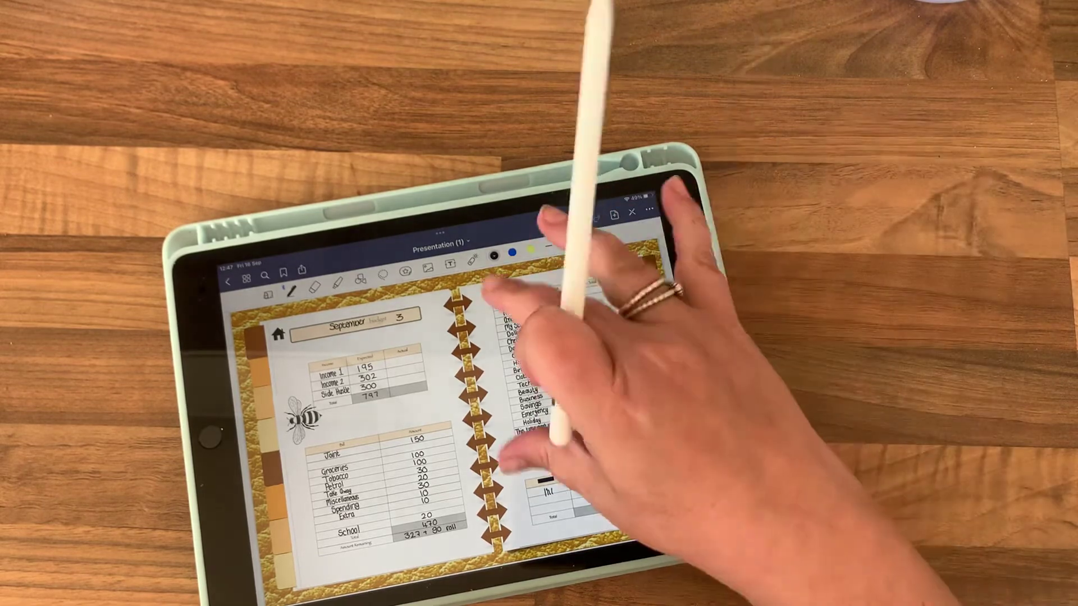
drag(589, 379, 337, 380)
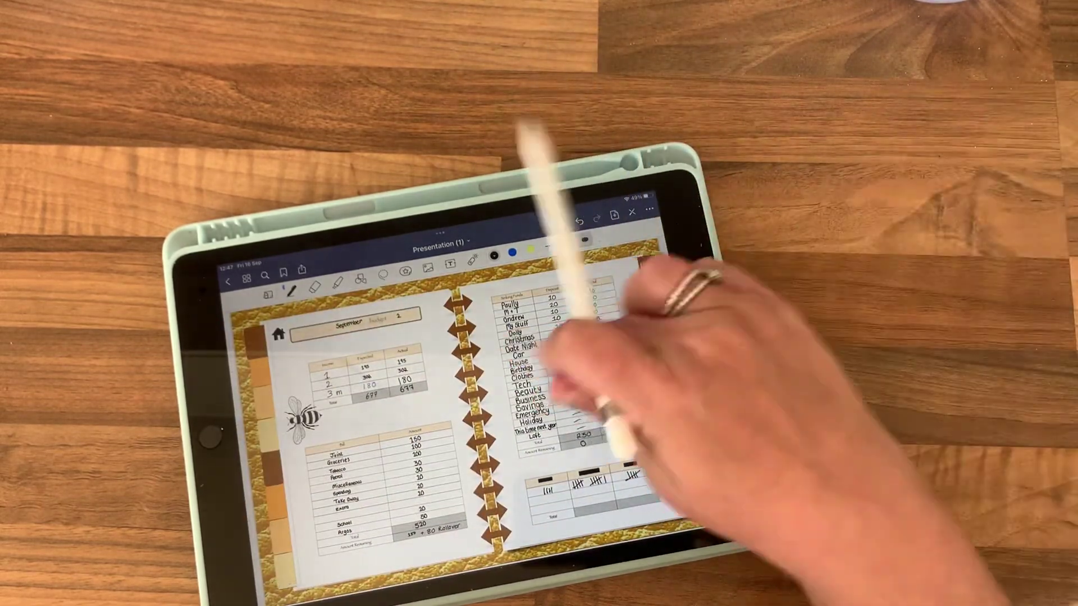
drag(378, 379, 631, 380)
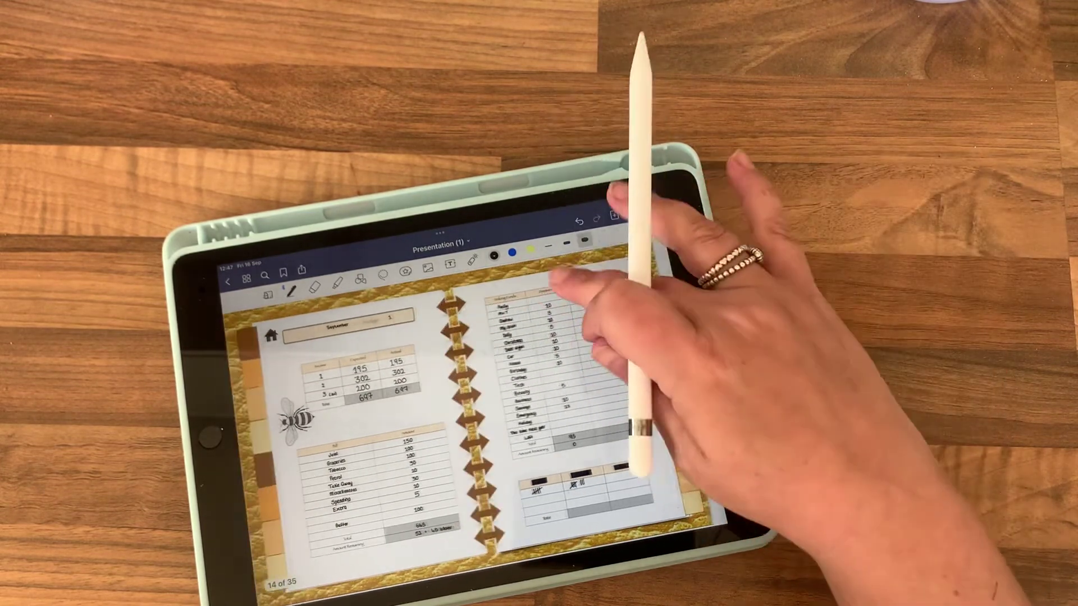
drag(590, 353, 353, 354)
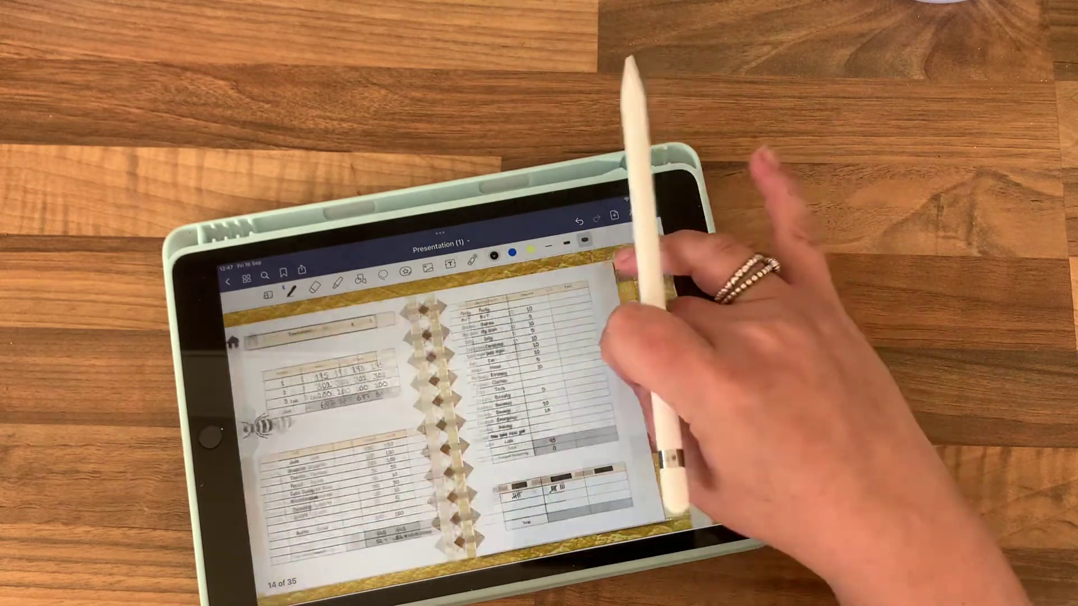
drag(589, 361, 354, 361)
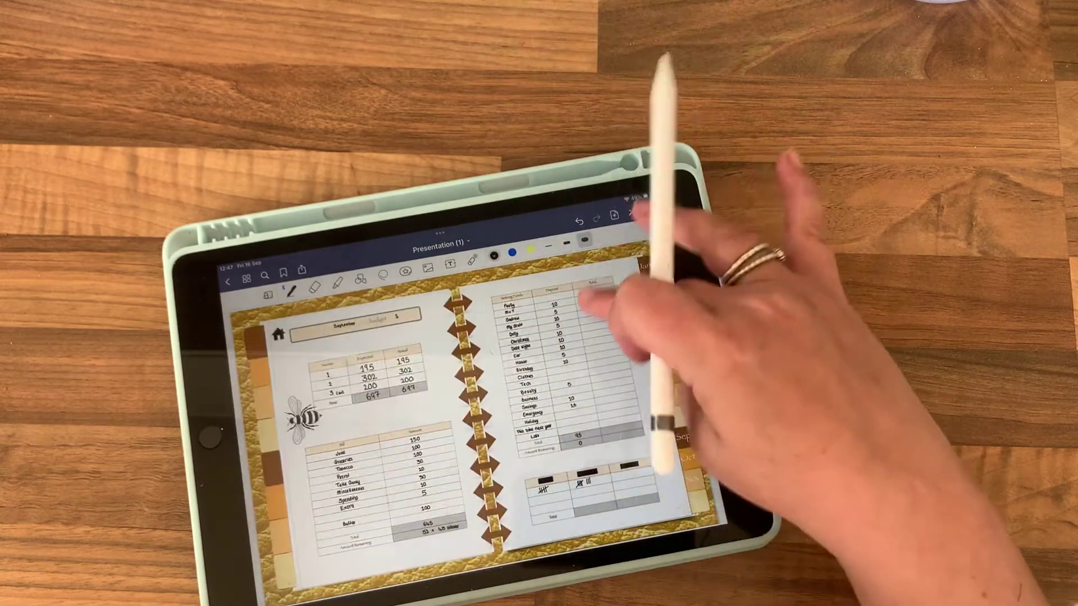
drag(590, 362, 354, 362)
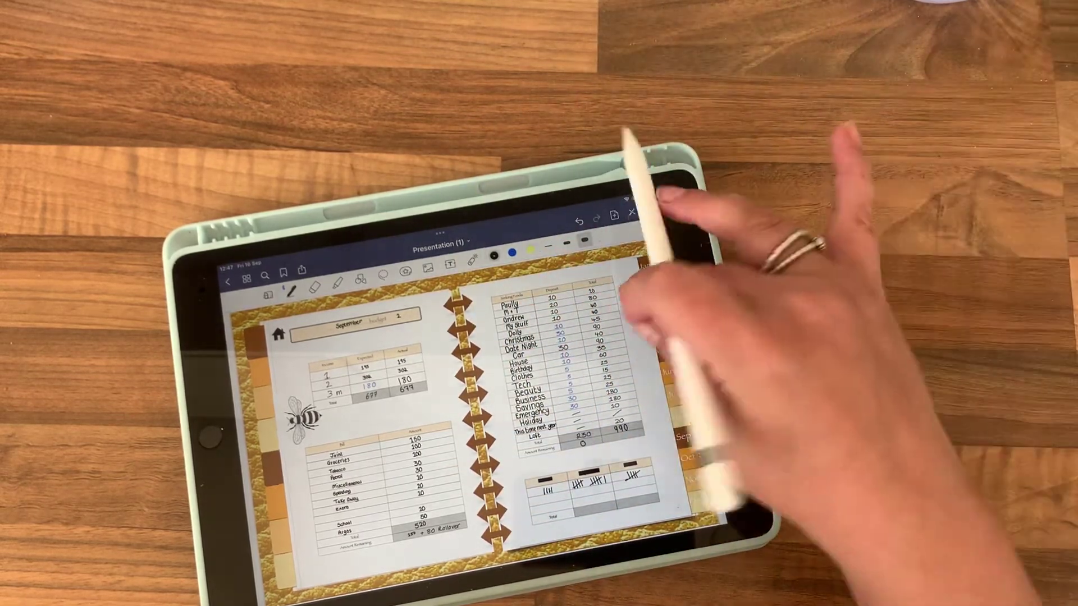
drag(589, 354, 353, 354)
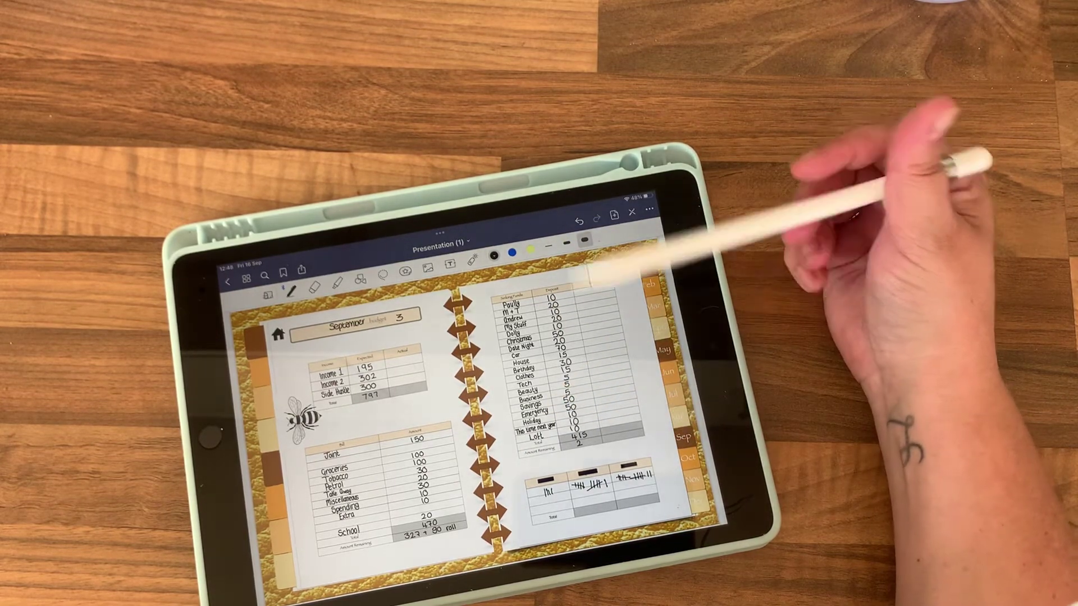
scroll(556, 362, up, 5)
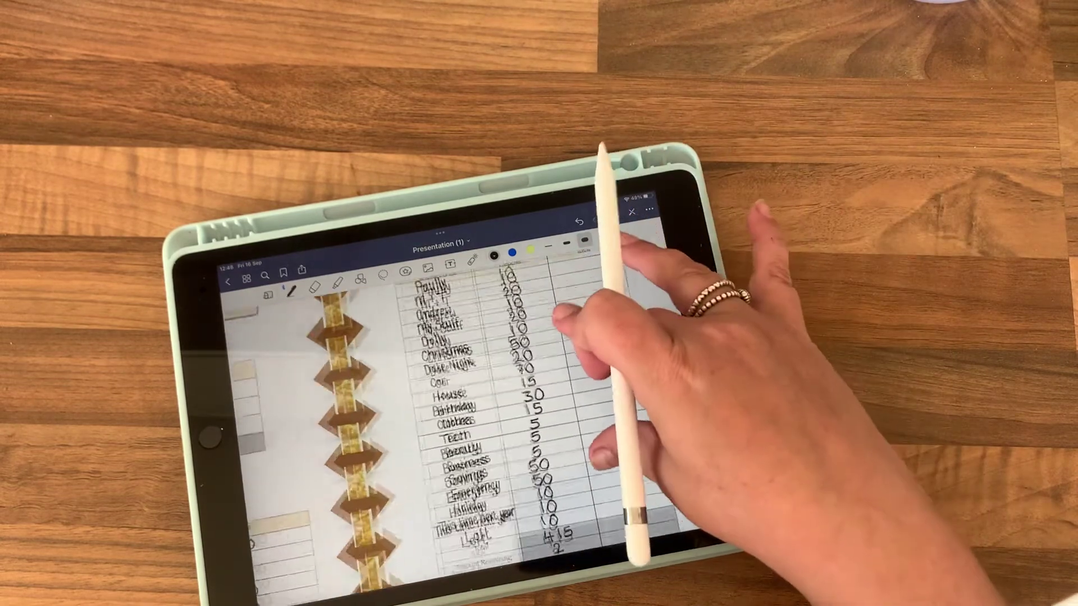
scroll(573, 353, left, 3)
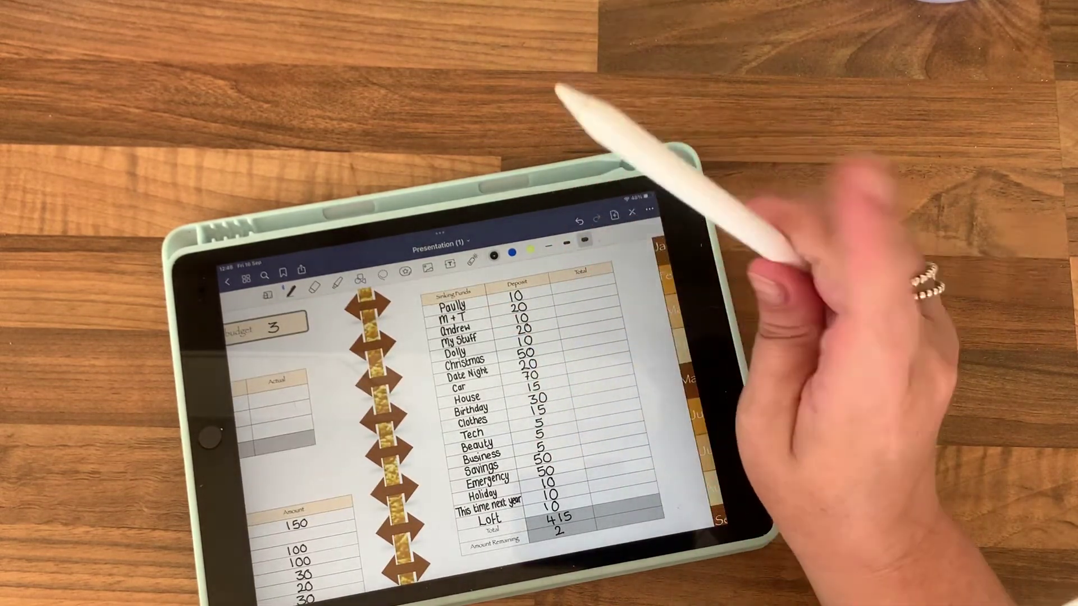
scroll(589, 379, down, 4)
scroll(589, 354, left, 3)
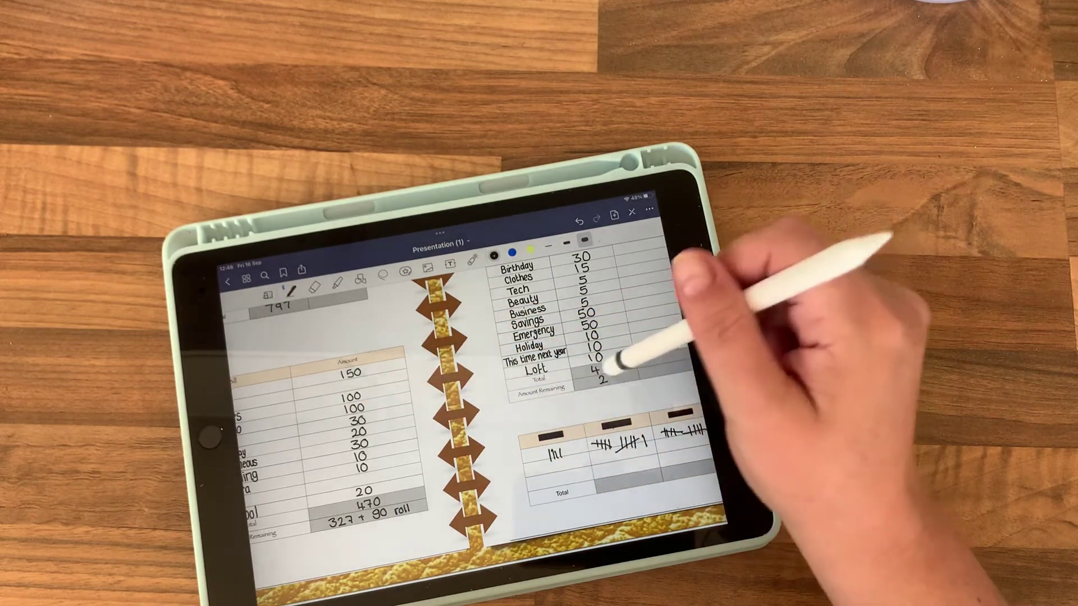
scroll(590, 354, up, 3)
scroll(589, 353, up, 3)
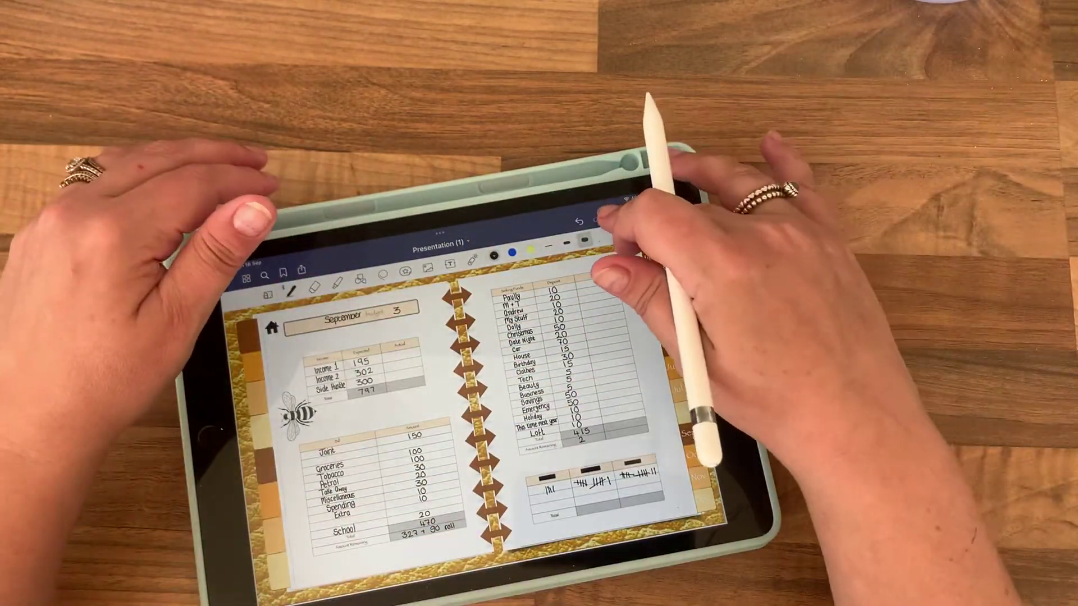
click(614, 214)
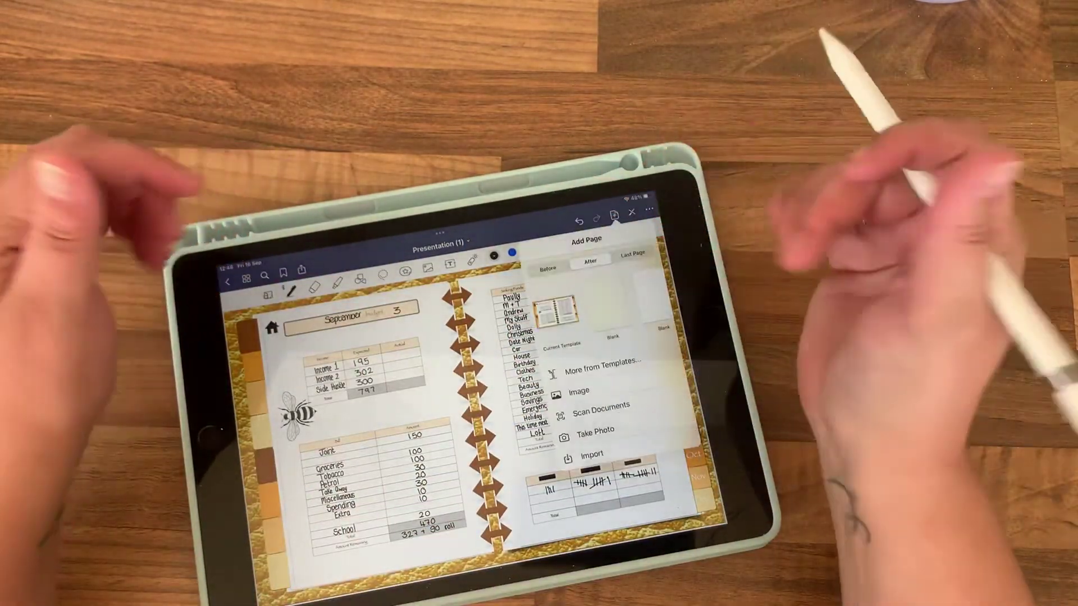
click(619, 253)
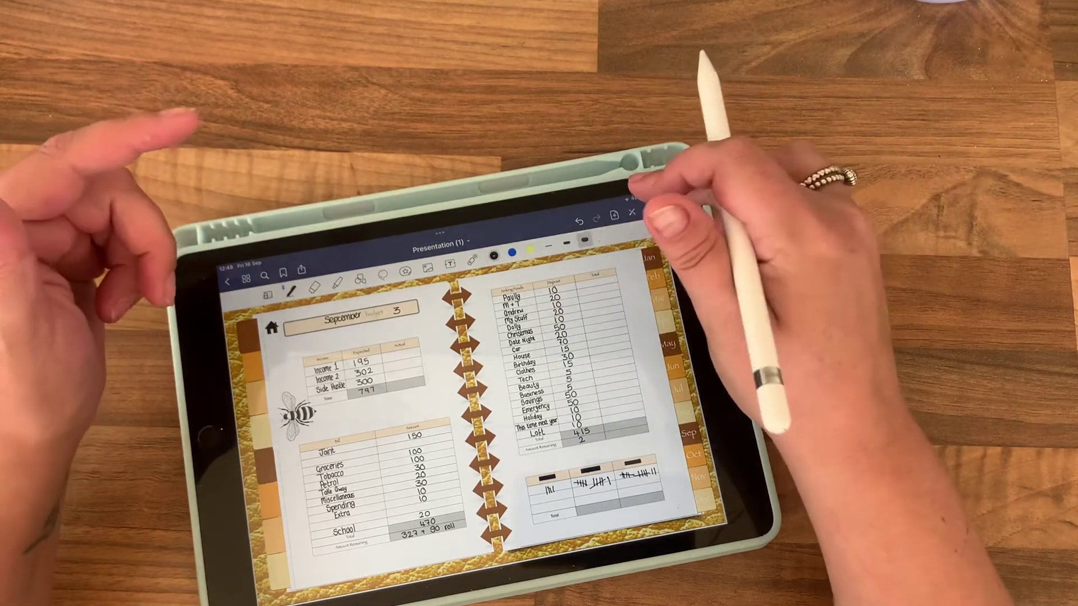